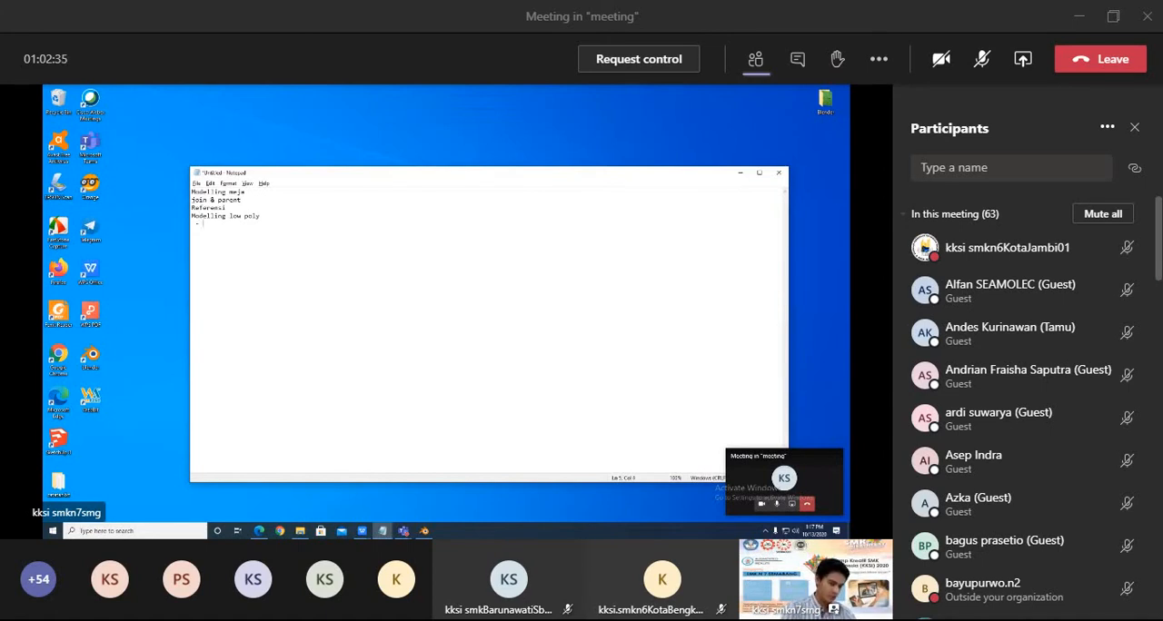
Add the sub-items subdivision surface, decimate, boolean and screw beneath "Modelling low poly" in the notes.
text(- )
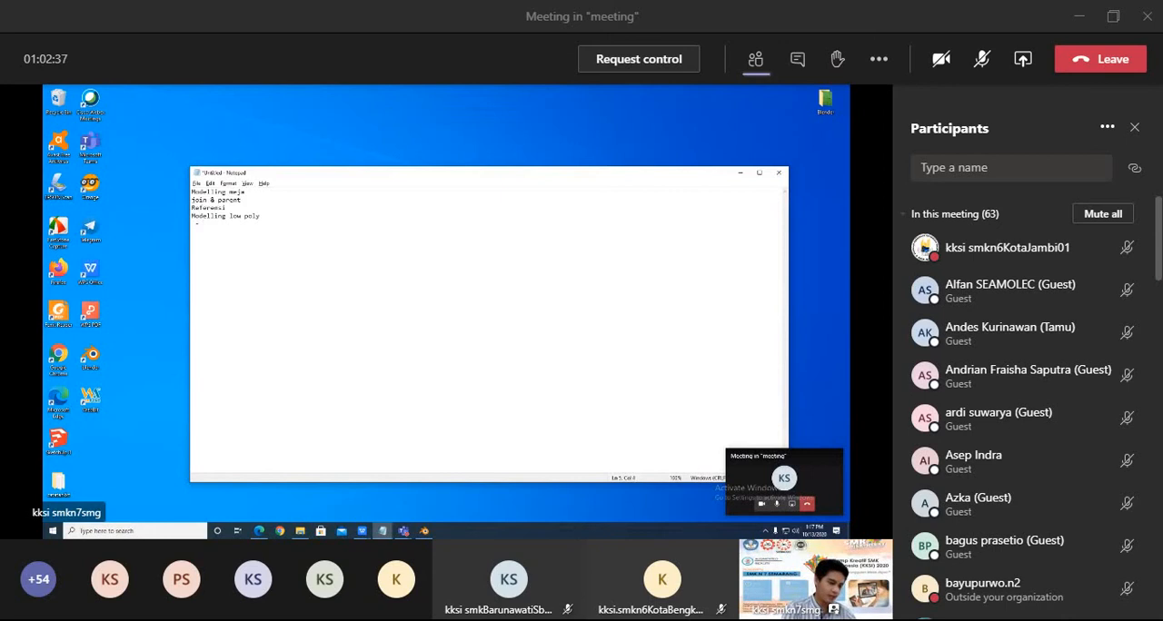
text(sub)
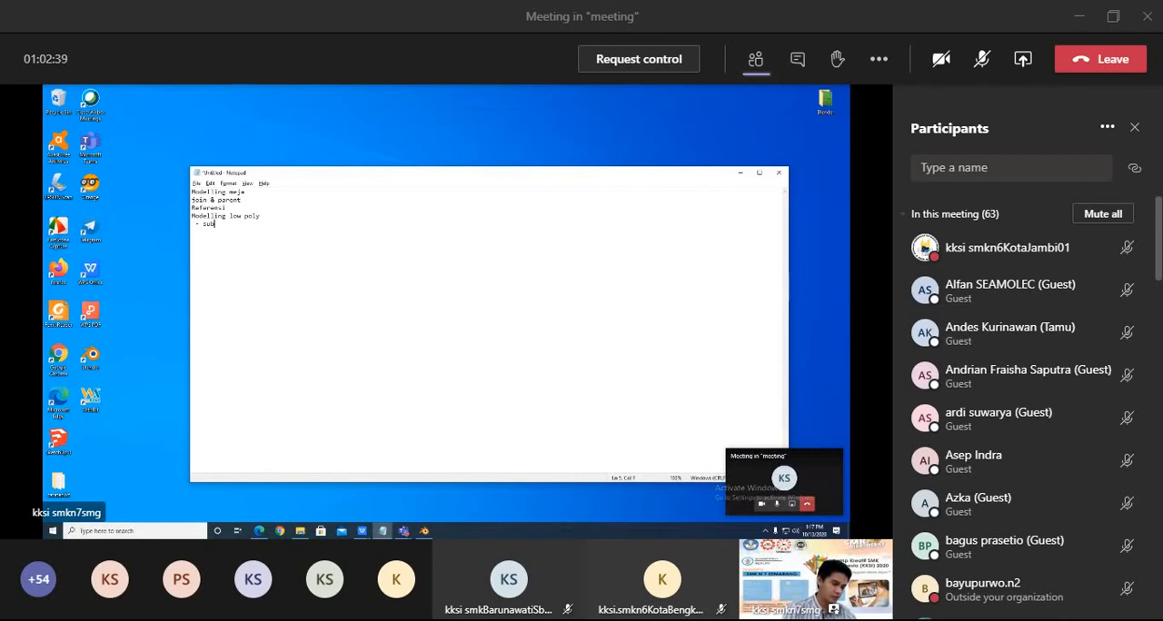
text(dividion)
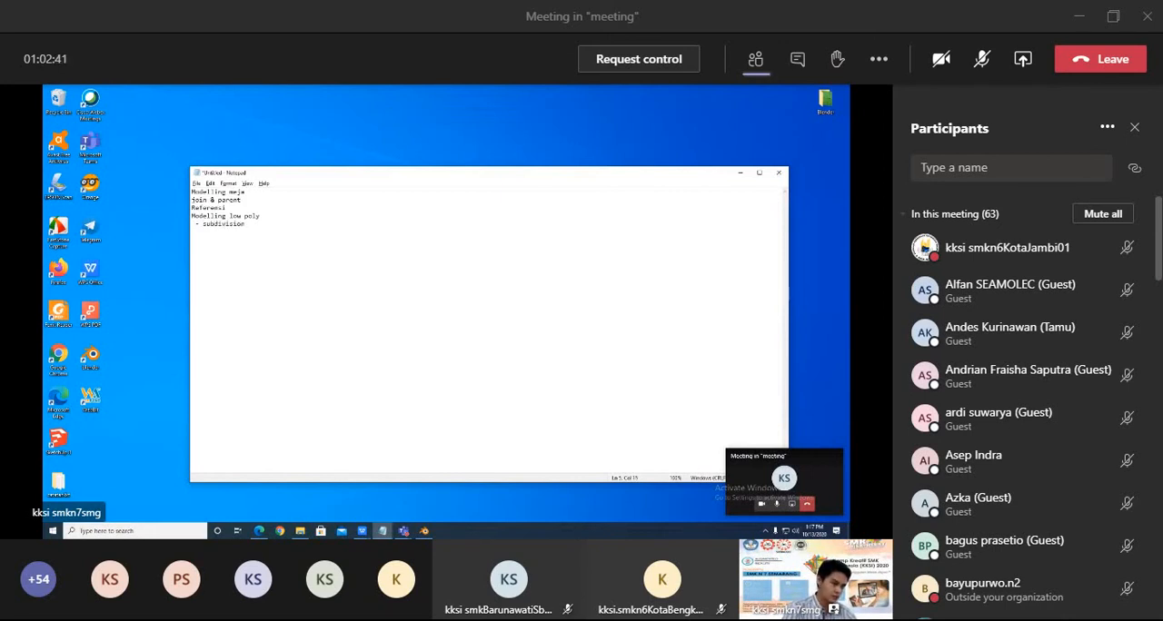
text( su)
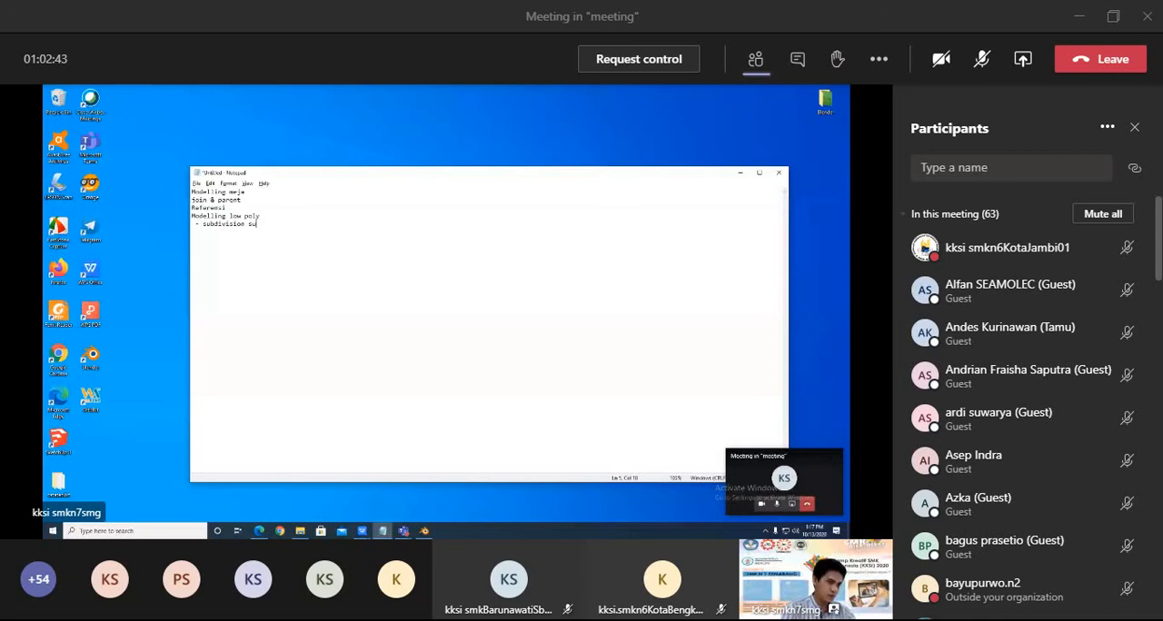
text(rface)
key(Return)
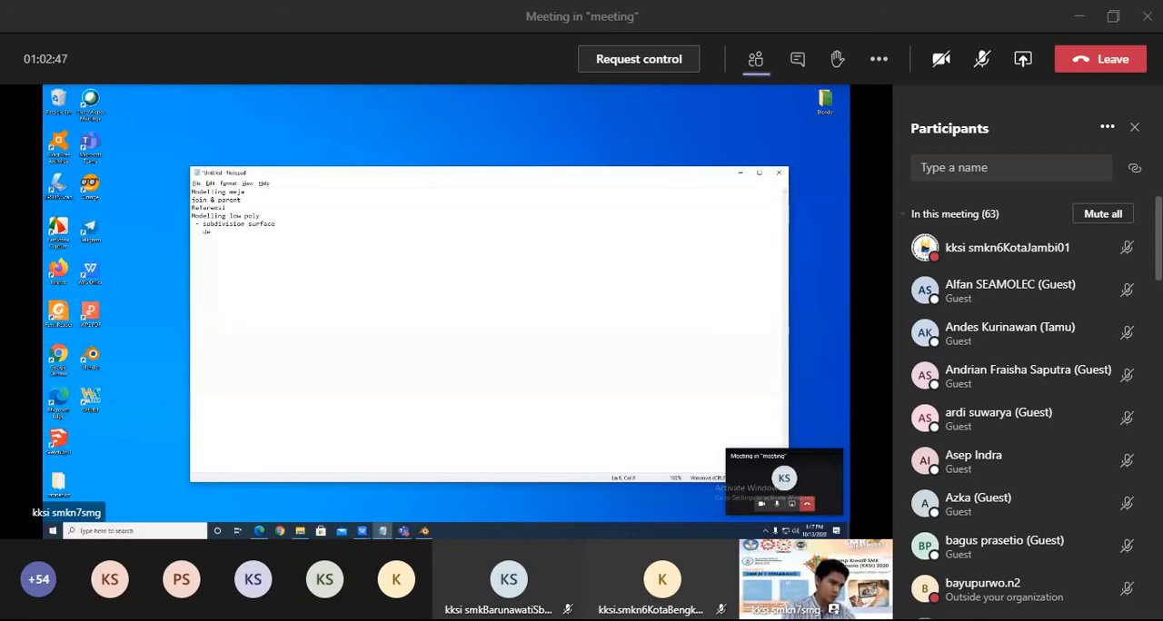
text(decimate)
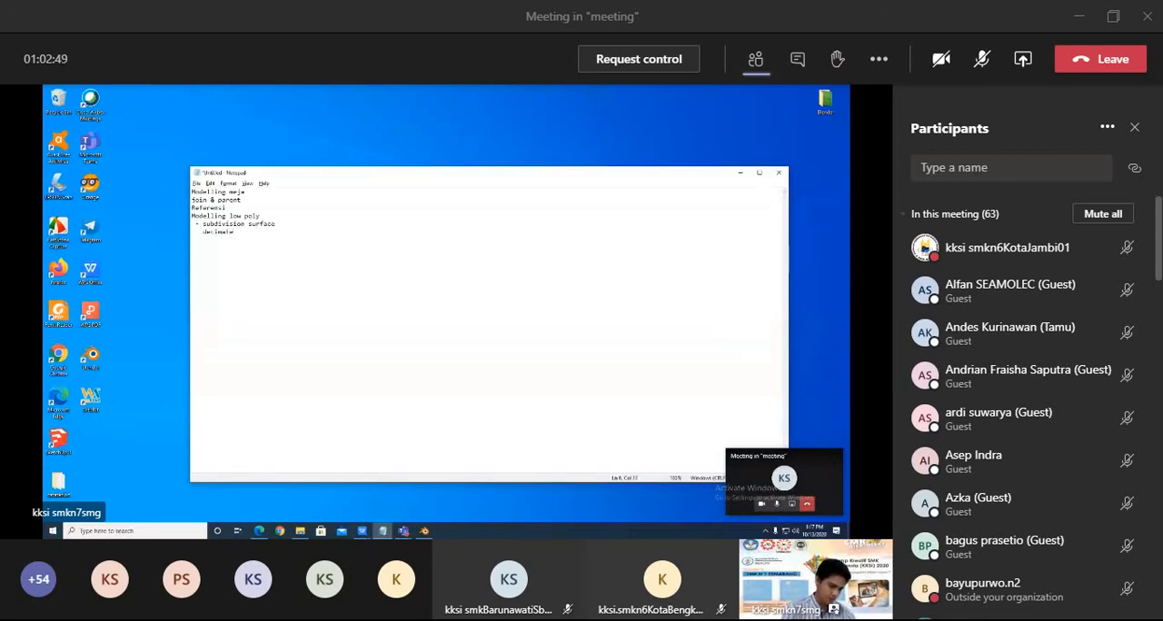
text(  - boolean)
key(Return)
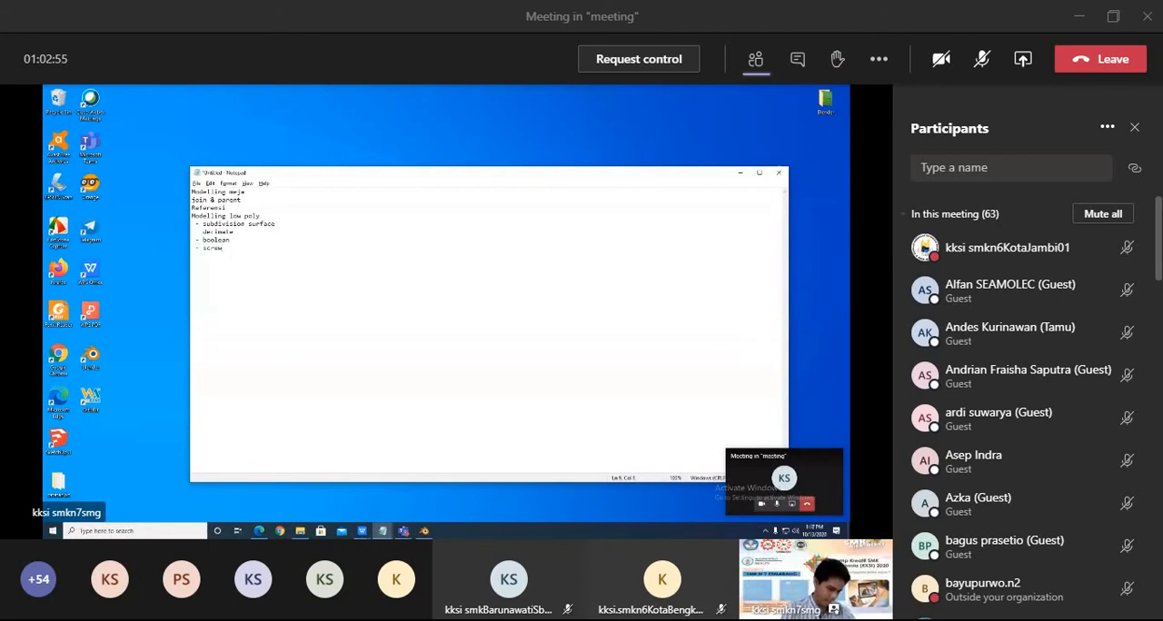
Leave a blank line after the sub-items and add the topics Coloring and Texturing on separate lines.
key(Return)
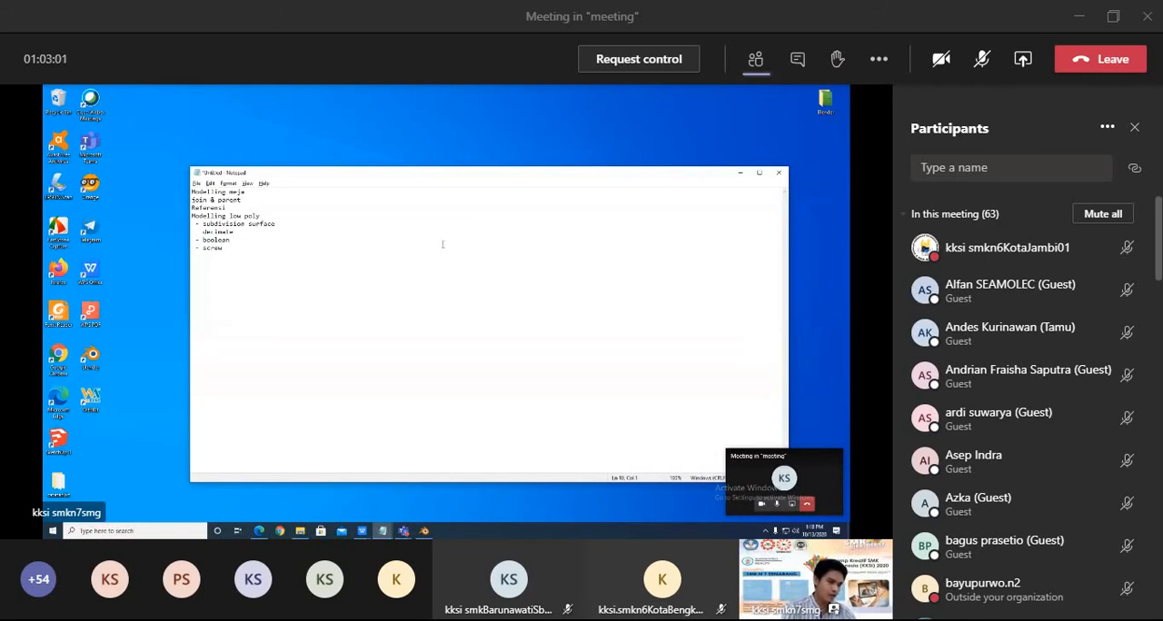
text(olo)
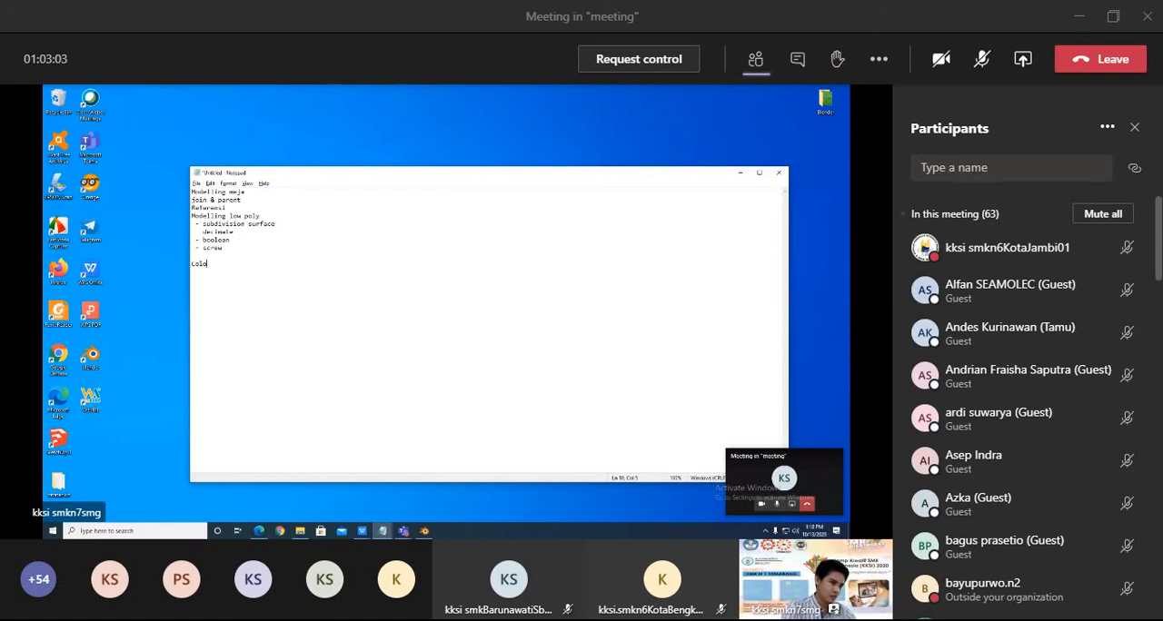
text(ring)
key(Return)
text(Texturing)
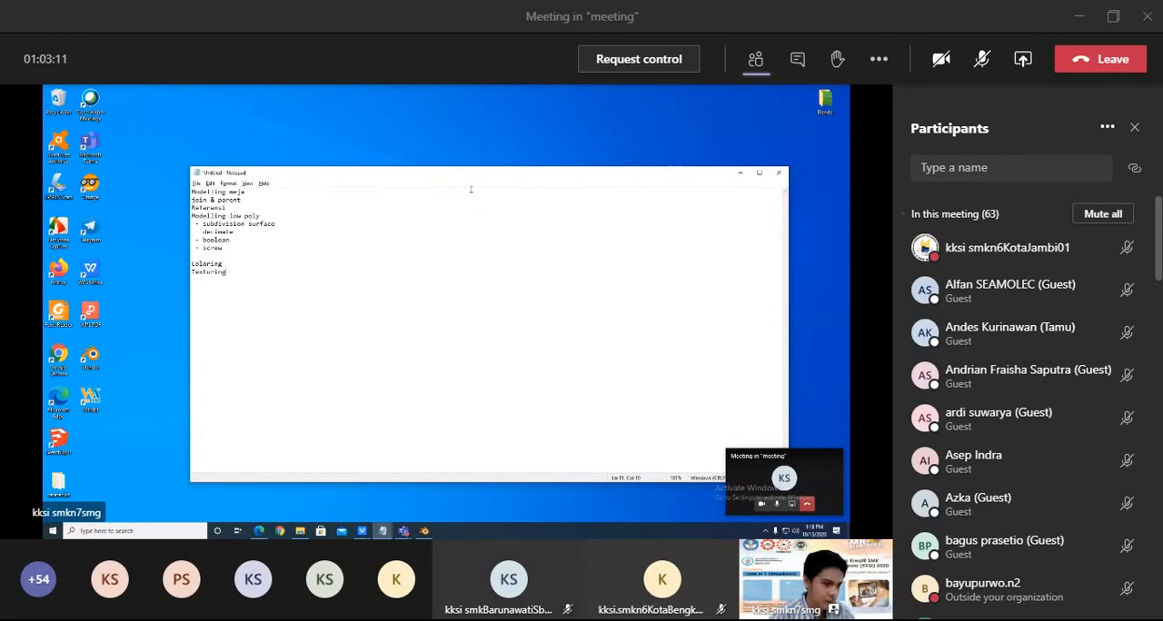
Switch to Blender and dismiss its splash screen.
mouse_move(425, 531)
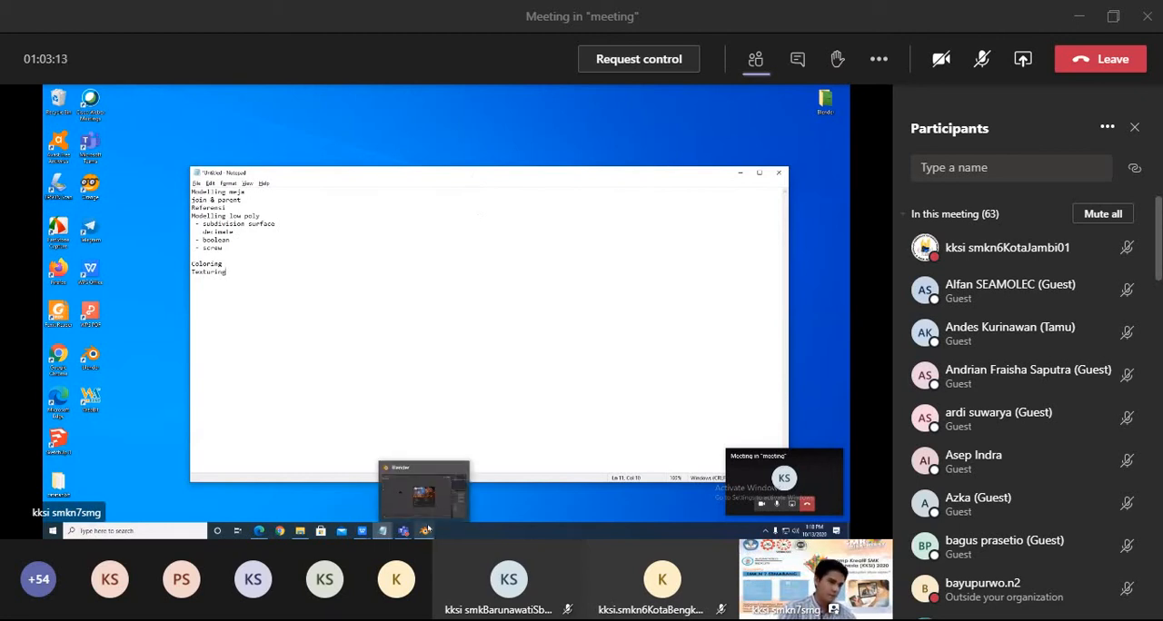
click(436, 510)
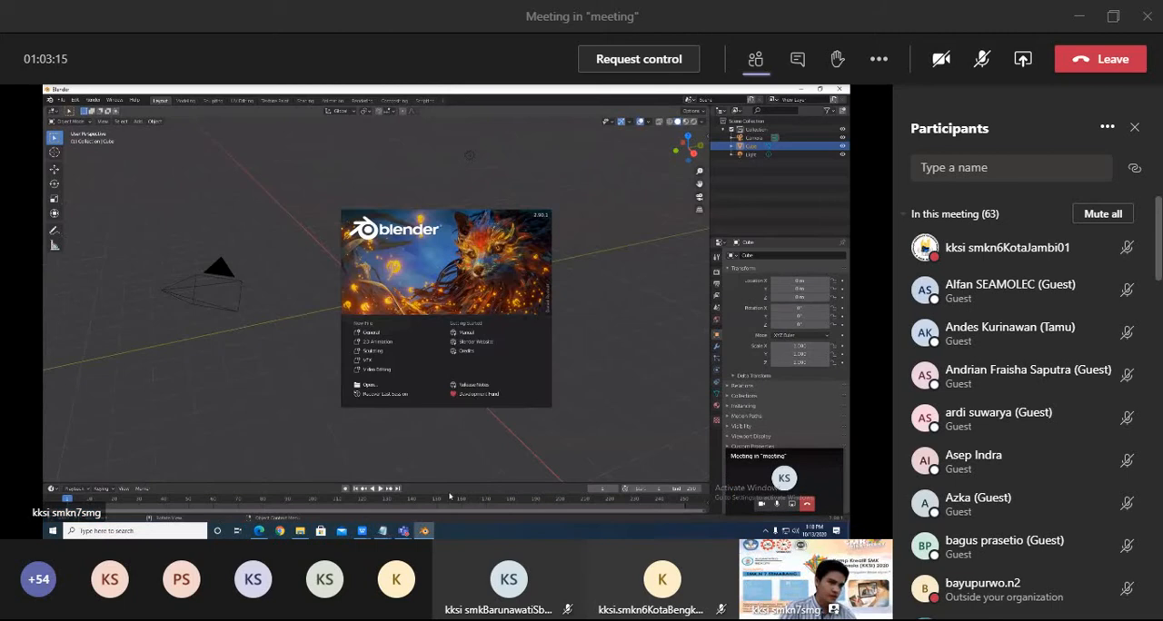
click(595, 291)
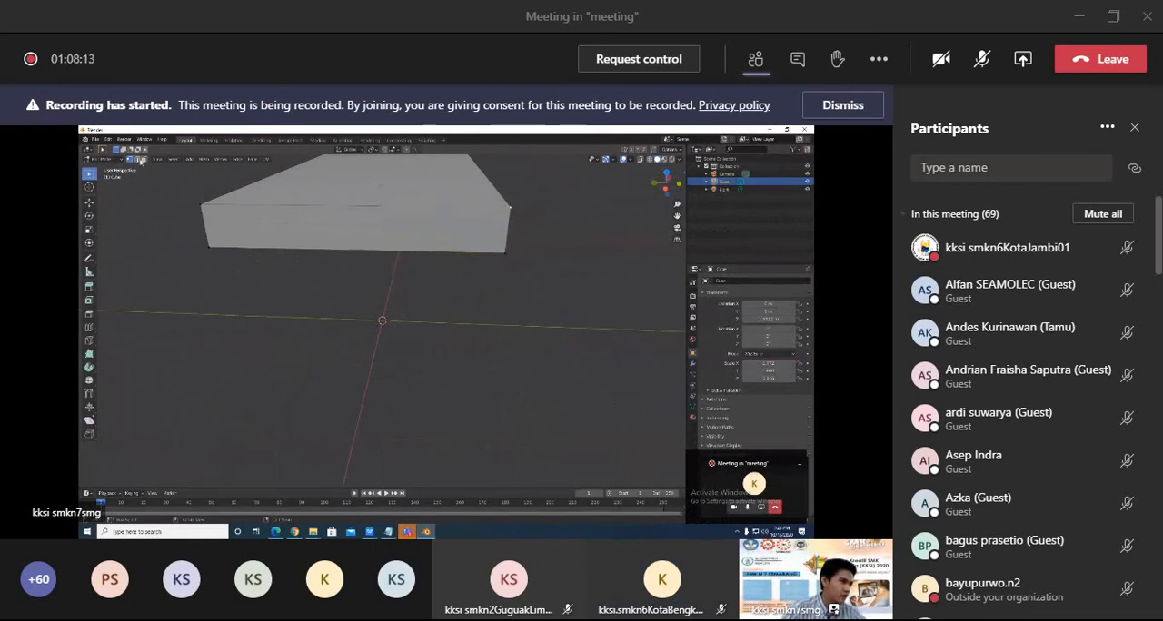
Look through the list of participants in the meeting.
scroll(1120, 563, down, 3)
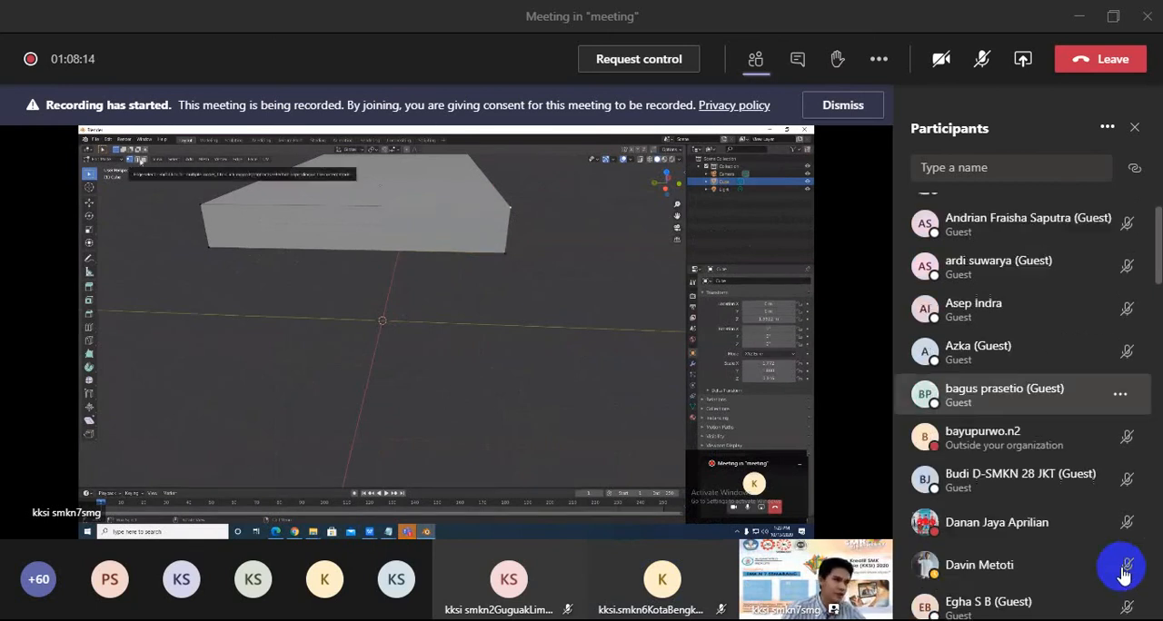
scroll(1135, 611, down, 10)
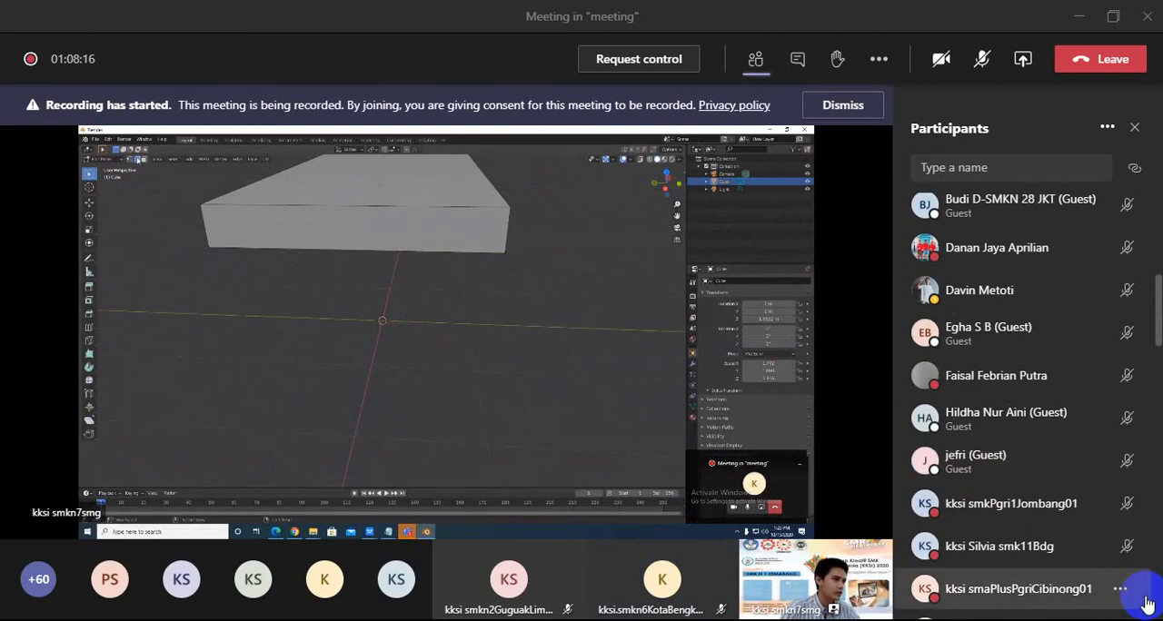
scroll(1149, 589, down, 4)
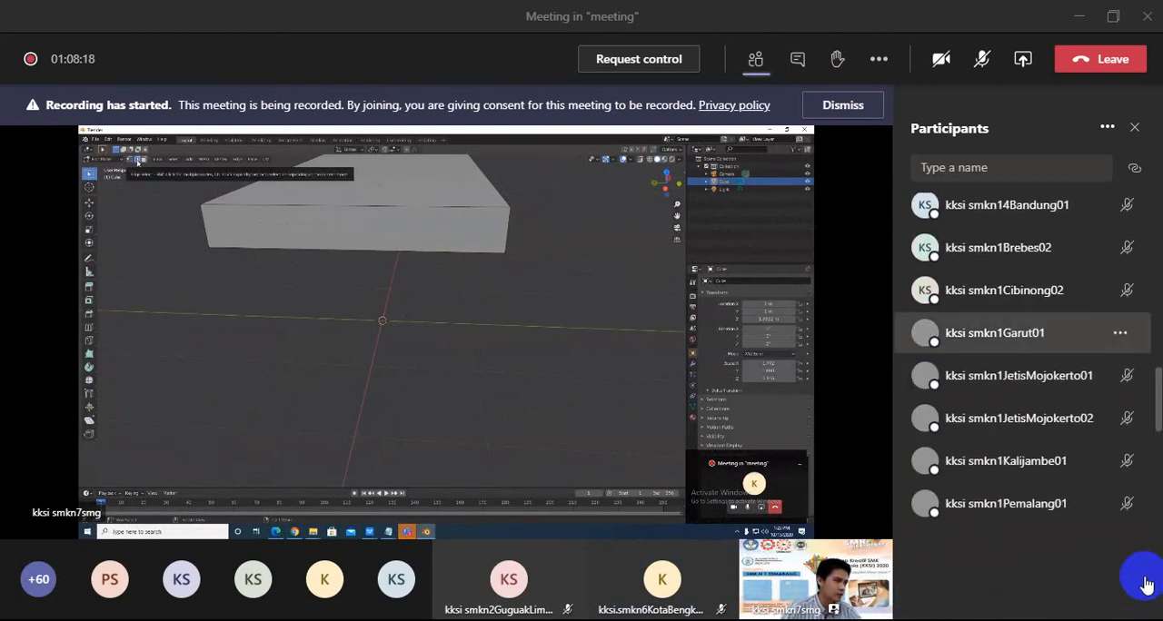
scroll(1143, 583, down, 5)
scroll(1138, 580, down, 2)
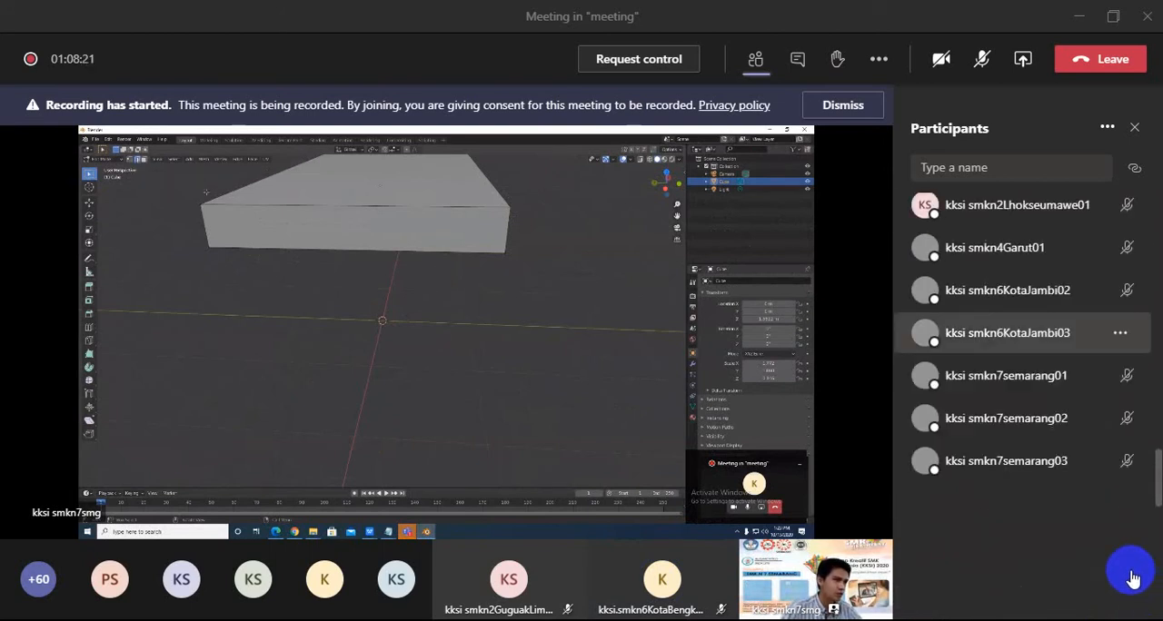
scroll(1125, 588, down, 2)
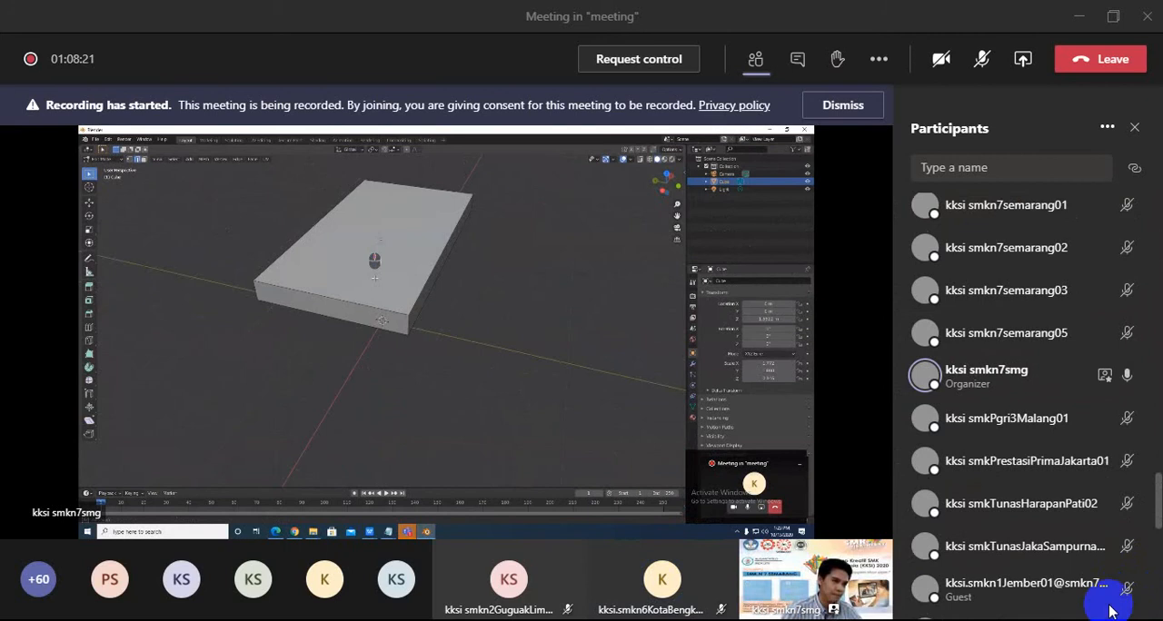
scroll(1114, 603, down, 2)
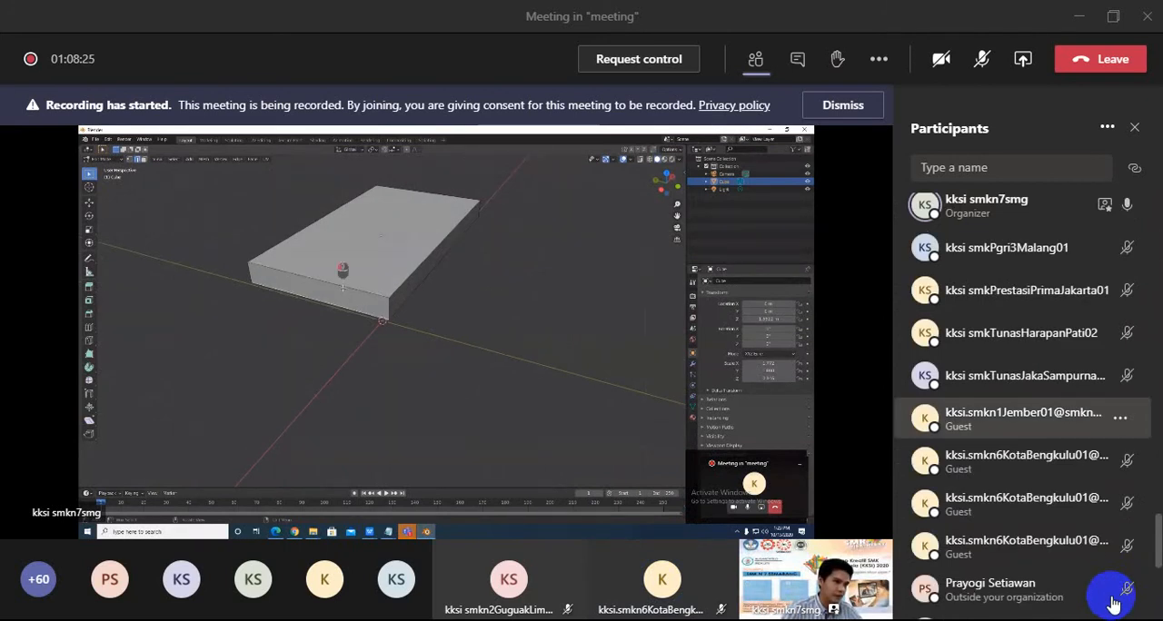
scroll(1114, 604, down, 4)
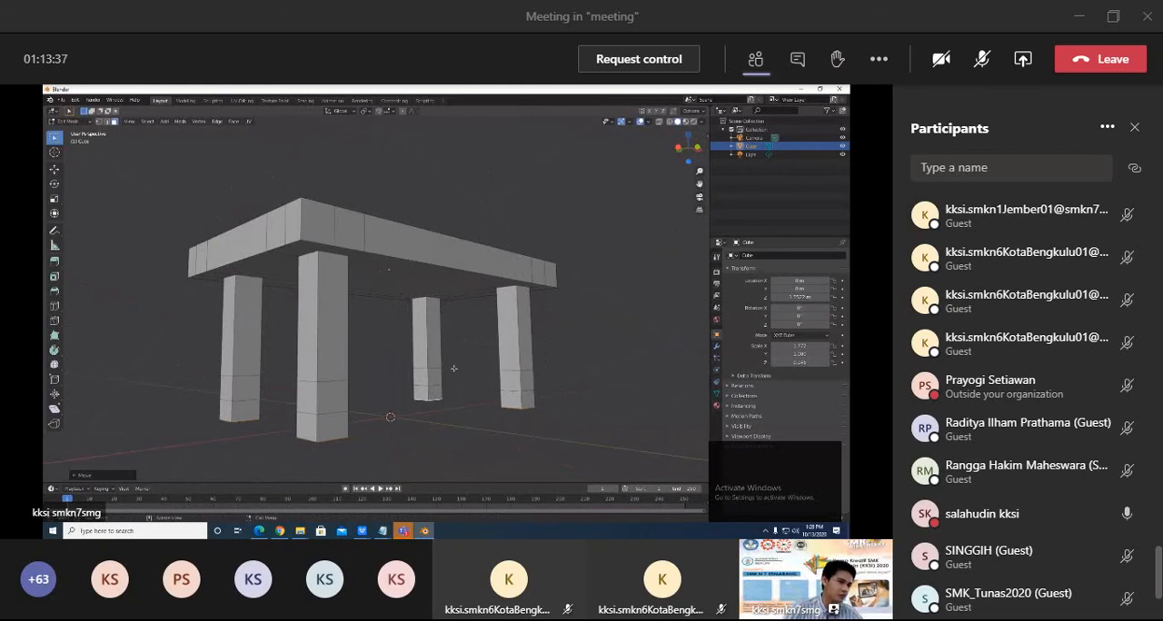
Bridge the facing inner side faces near the bottom of the two table legs at one short end to form a crossbar.
middle_drag(450, 350, 461, 409)
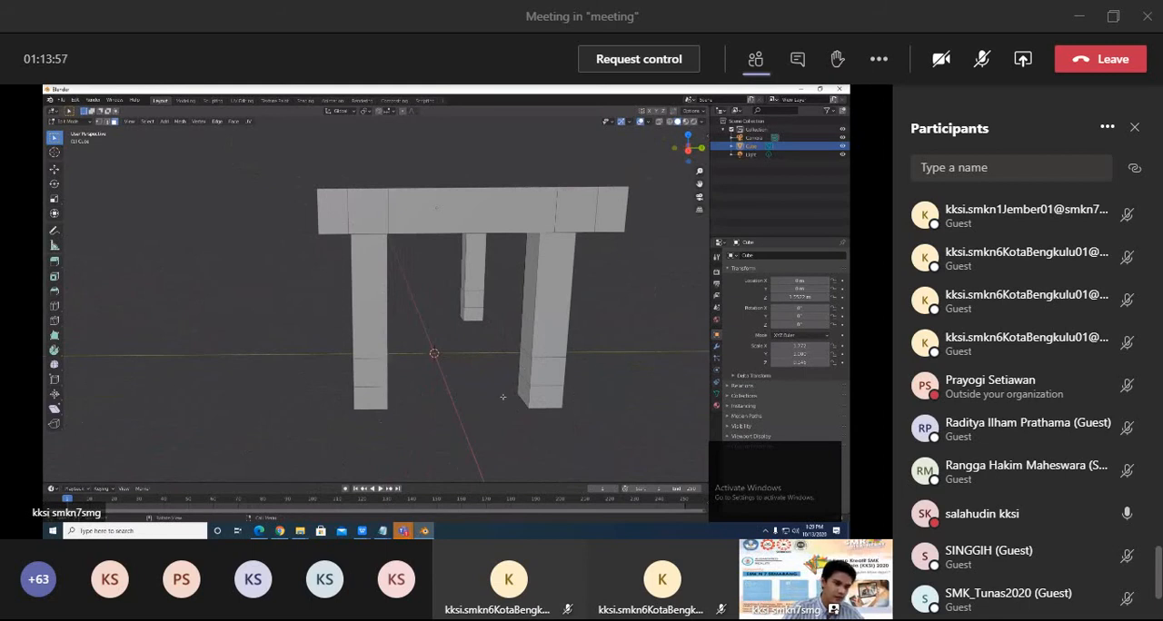
middle_drag(502, 397, 355, 362)
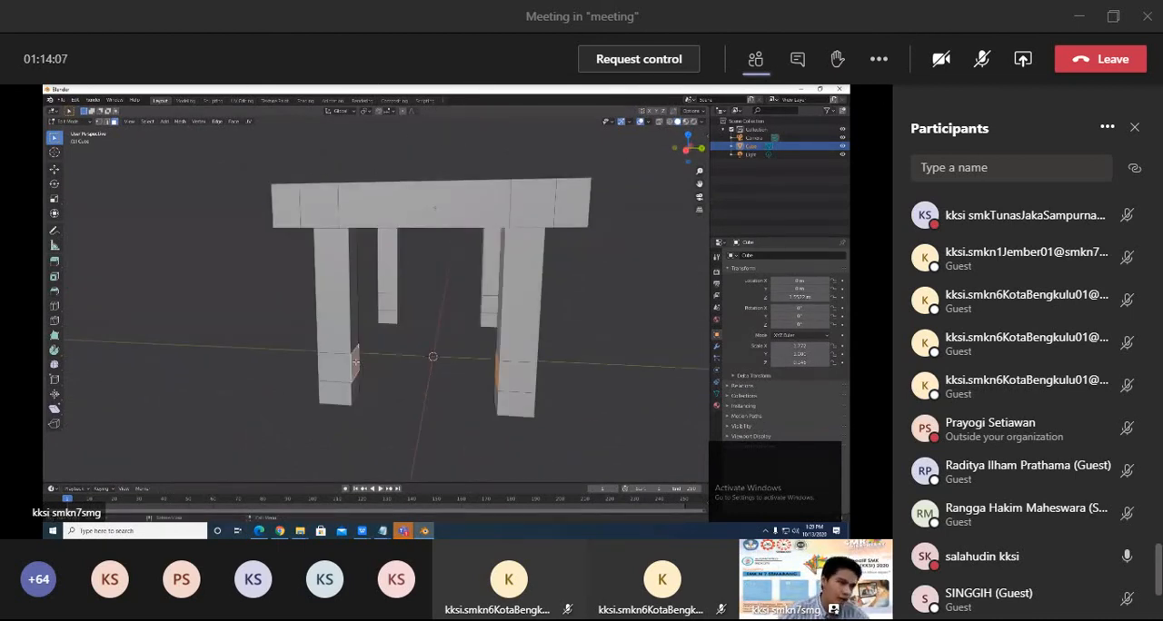
right_click(355, 361)
key(Escape)
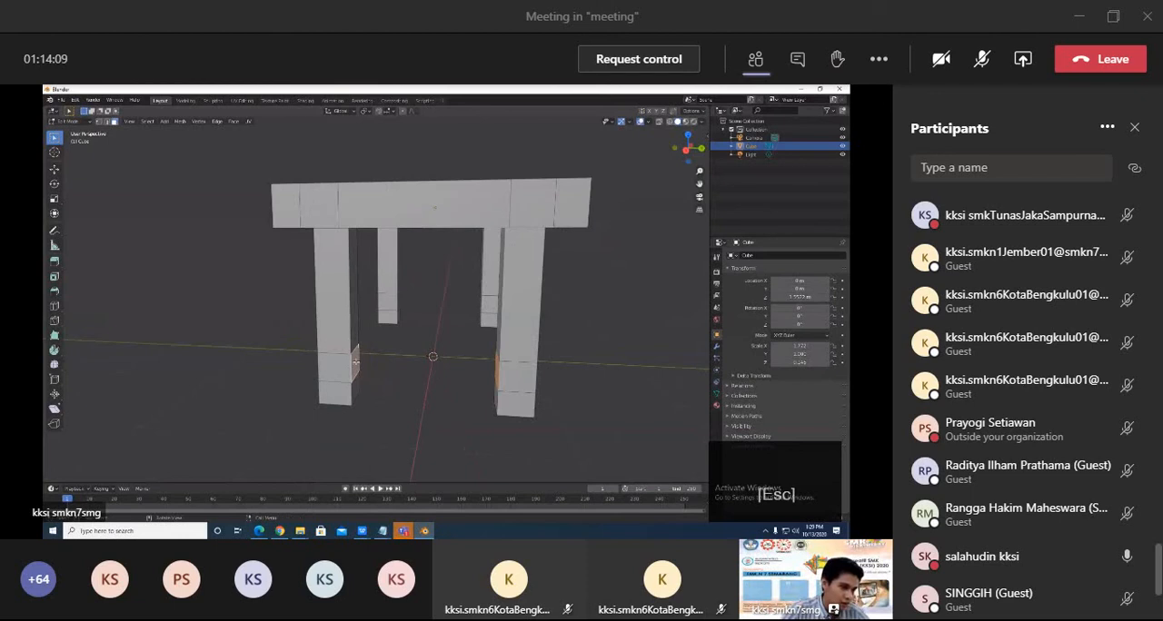
right_click(350, 393)
key(Escape)
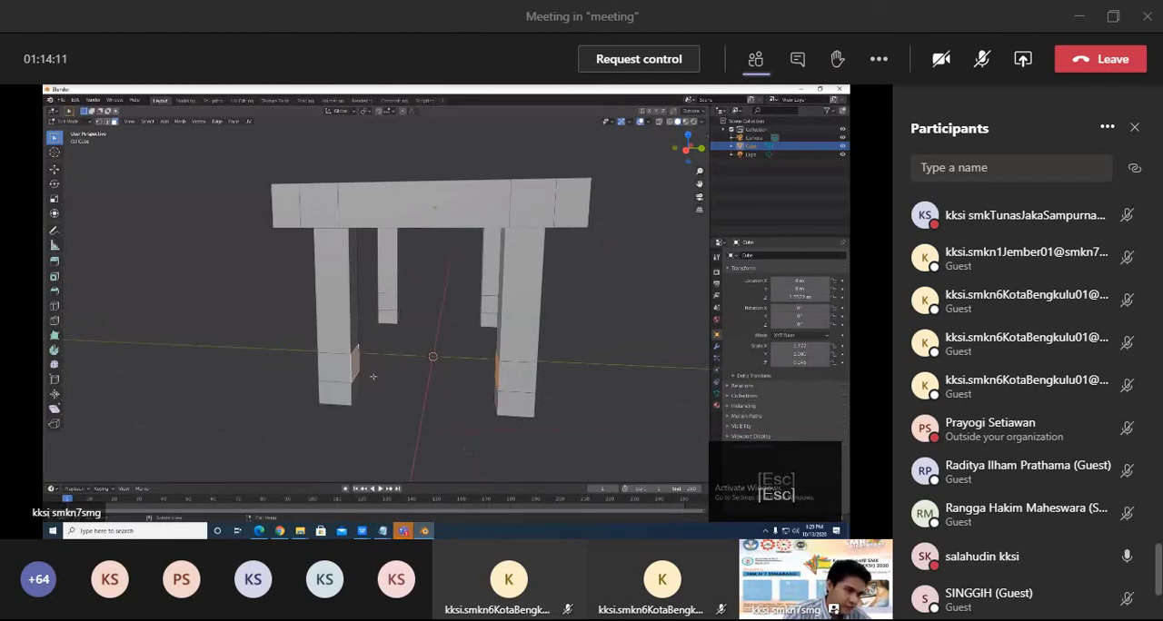
right_click(355, 361)
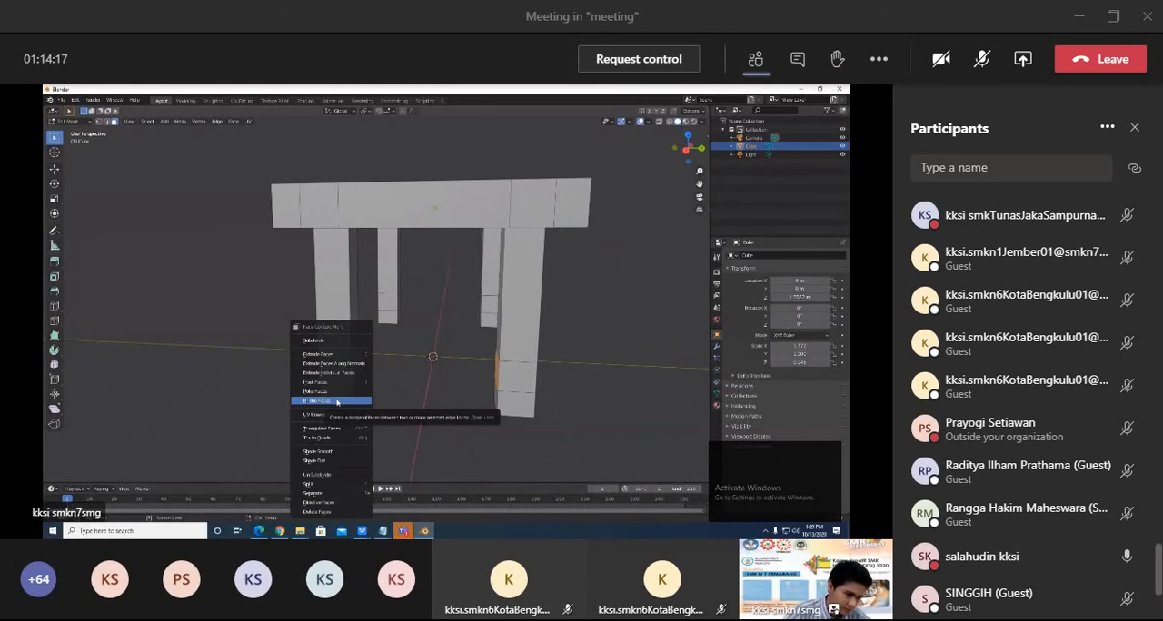
click(337, 402)
Bridge the matching inner faces of the two legs at the table's opposite short end to form a second crossbar.
middle_drag(345, 400, 513, 402)
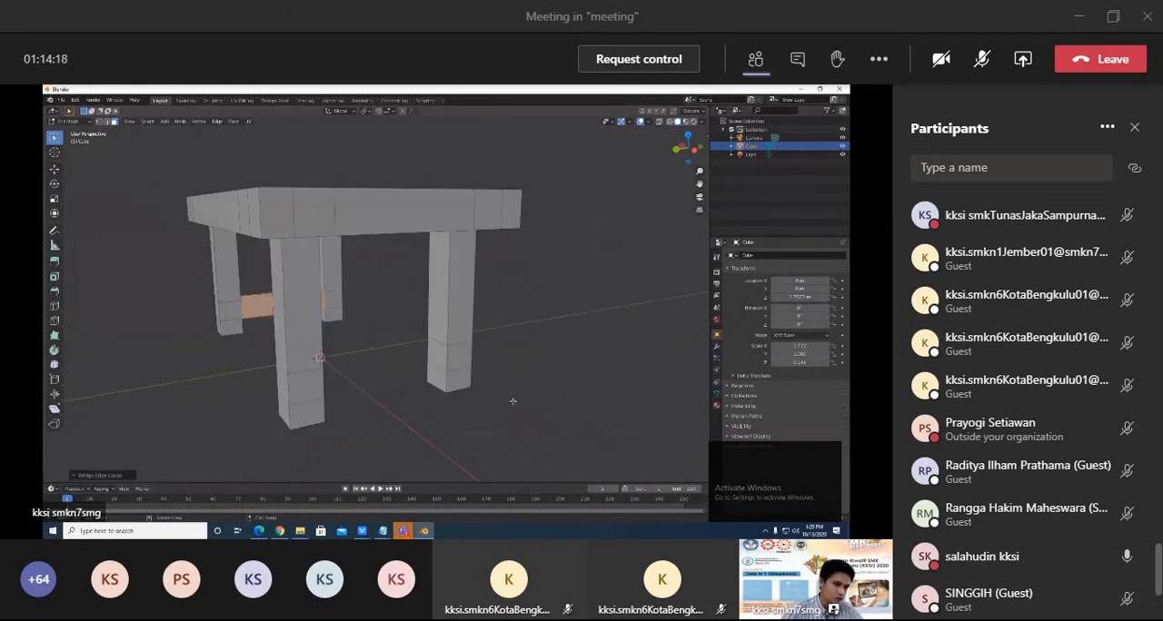
click(437, 360)
middle_drag(436, 362, 262, 375)
click(243, 363)
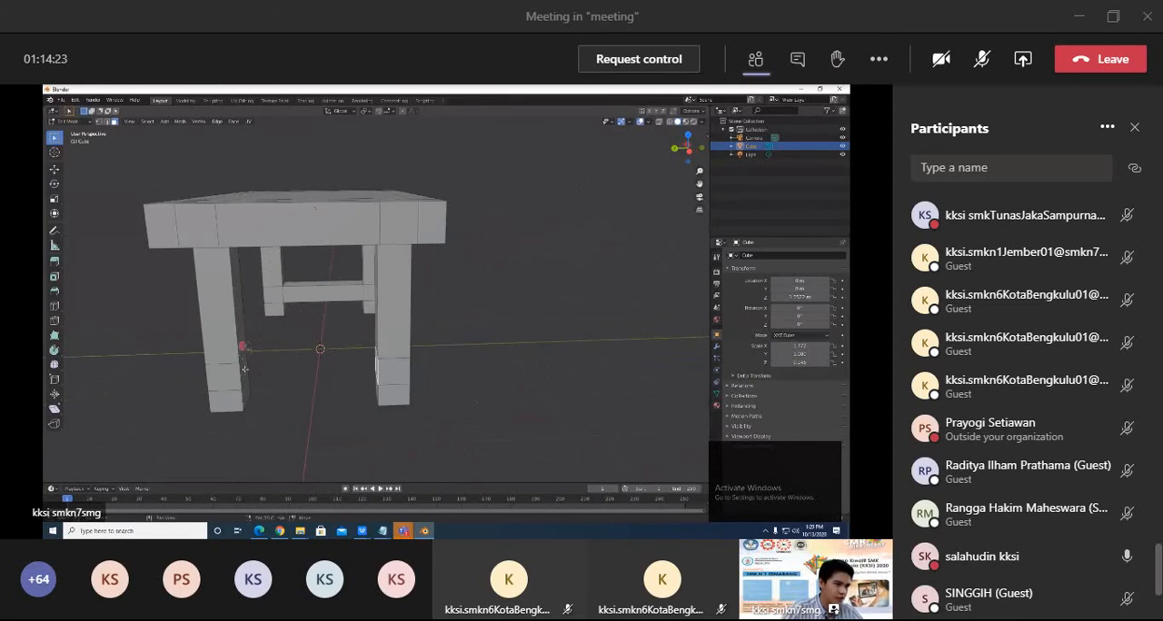
shift+click(244, 368)
right_click(378, 367)
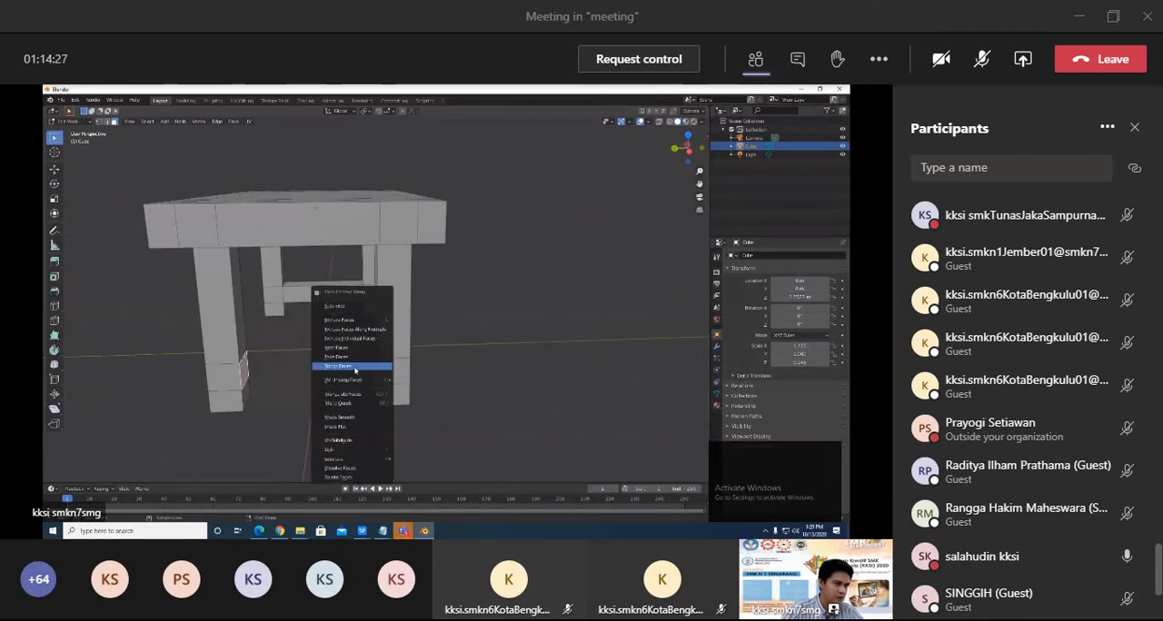
click(354, 367)
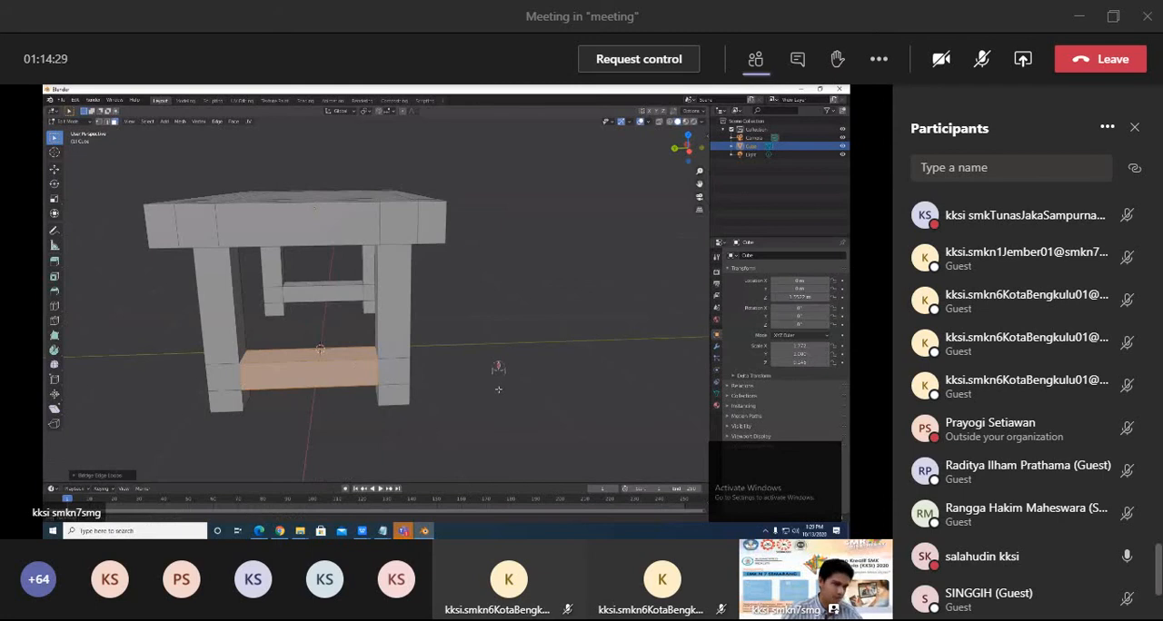
middle_drag(498, 389, 403, 338)
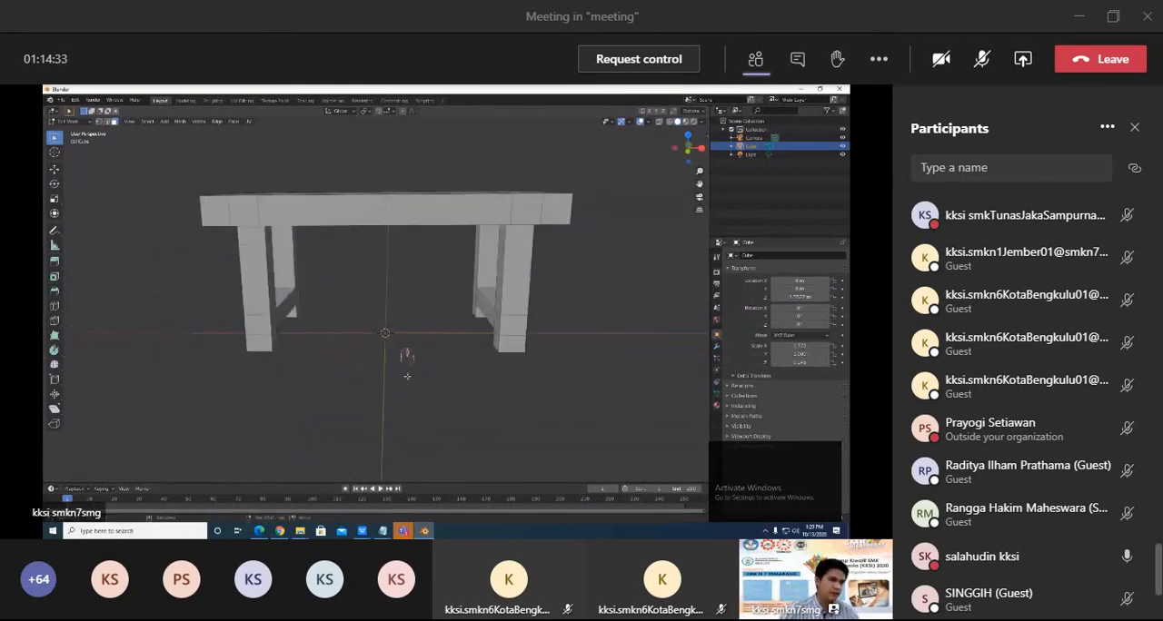
scroll(405, 397, up, 2)
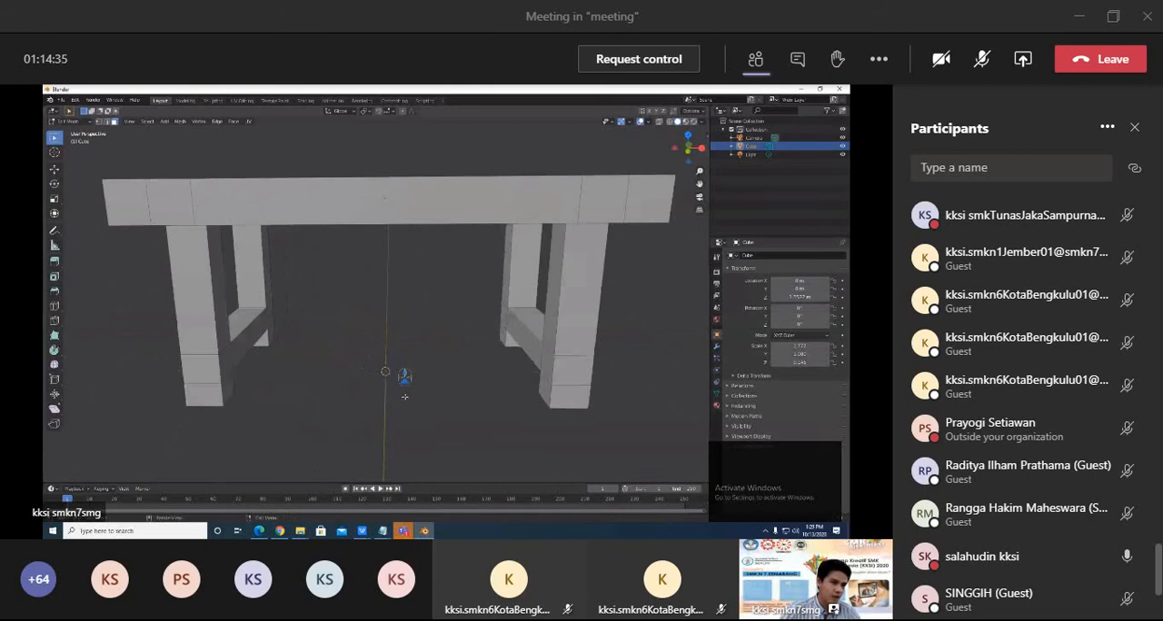
middle_drag(404, 397, 301, 309)
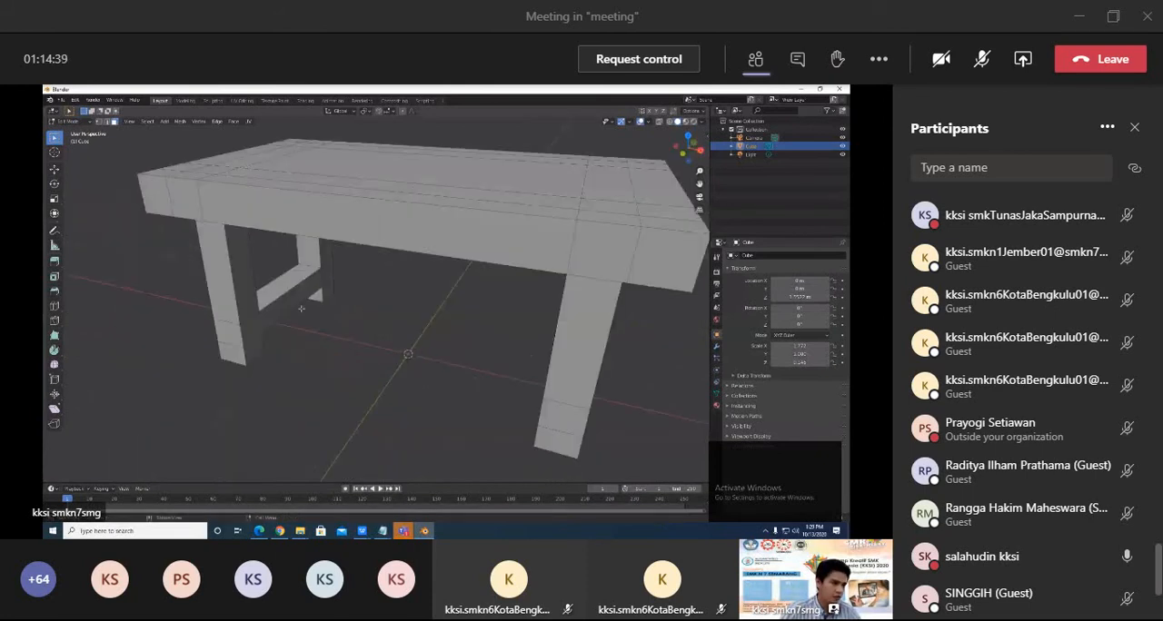
middle_drag(418, 342, 337, 334)
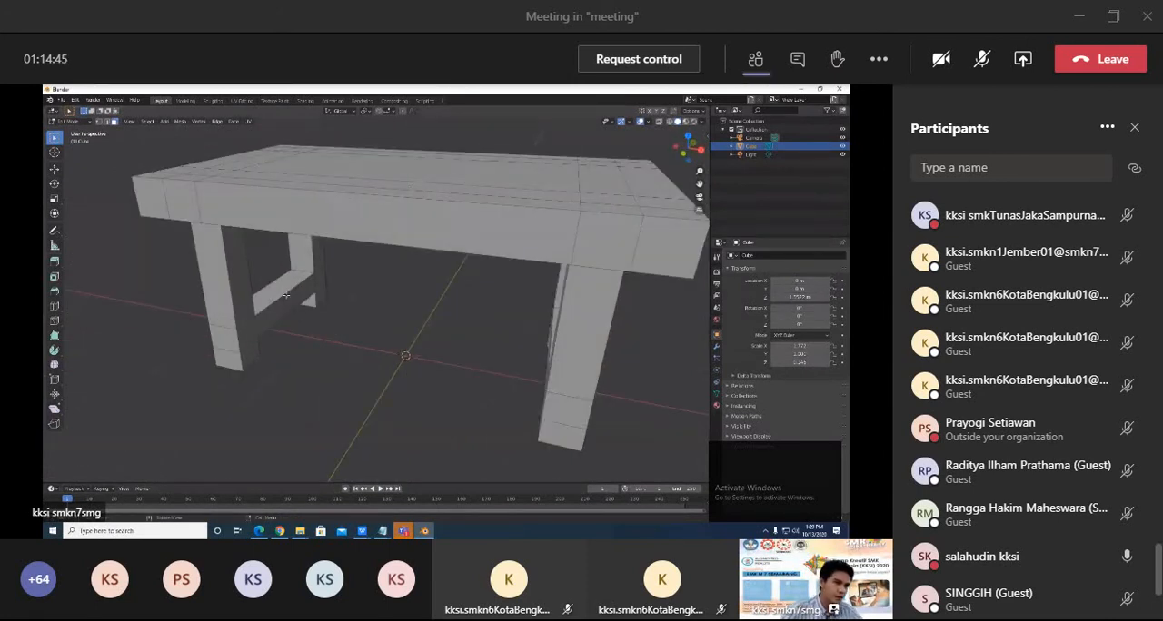
key(ctrl+r)
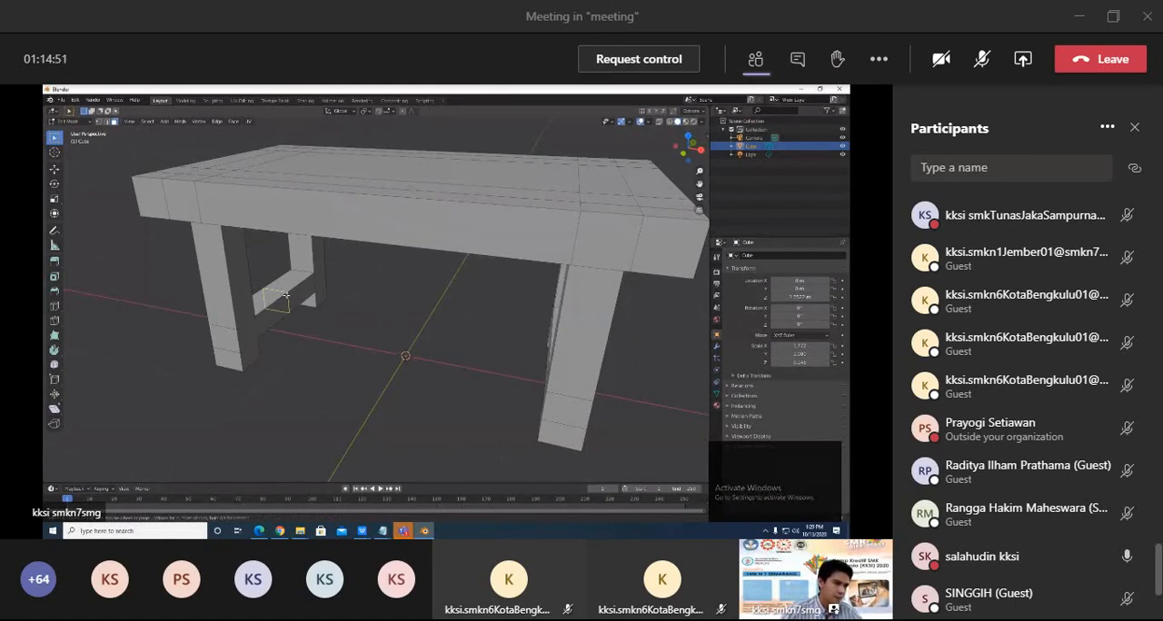
key(Escape)
middle_drag(322, 294, 337, 327)
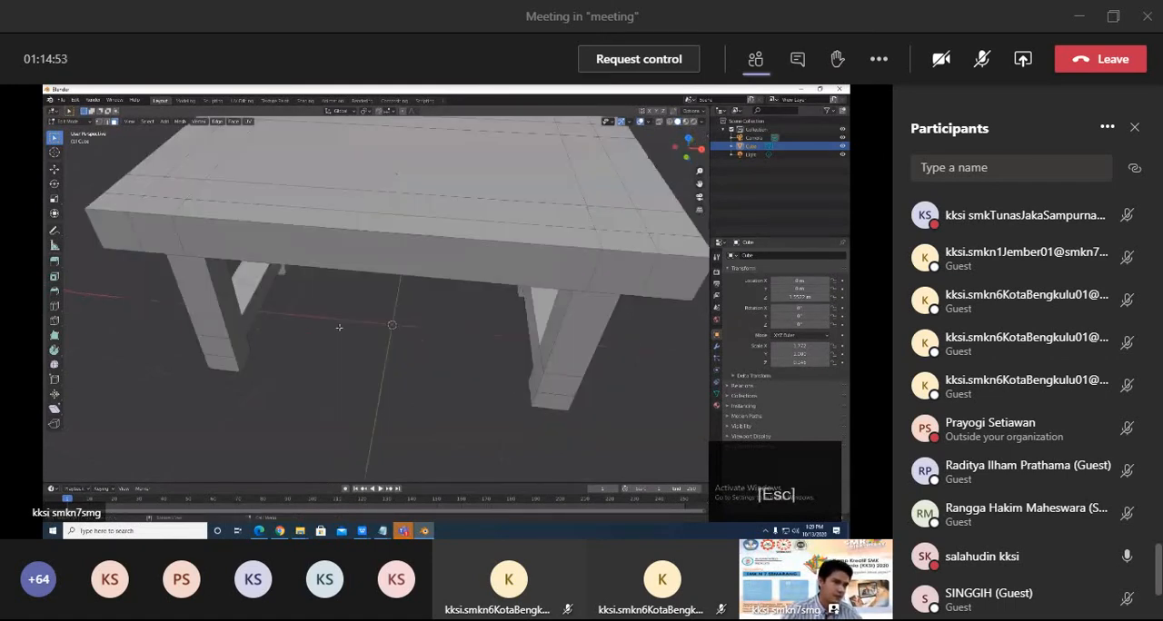
Add a loop cut across the middle of one short-end crossbar and bevel it into a narrow band of faces.
scroll(291, 278, down, 4)
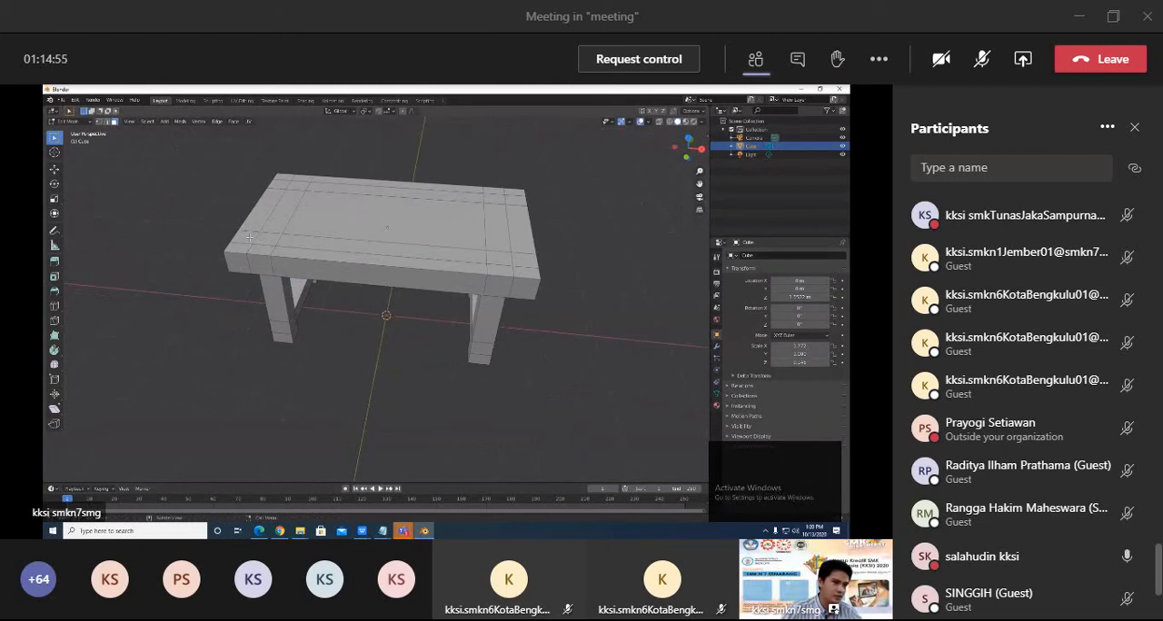
middle_drag(355, 309, 316, 294)
scroll(266, 288, up, 5)
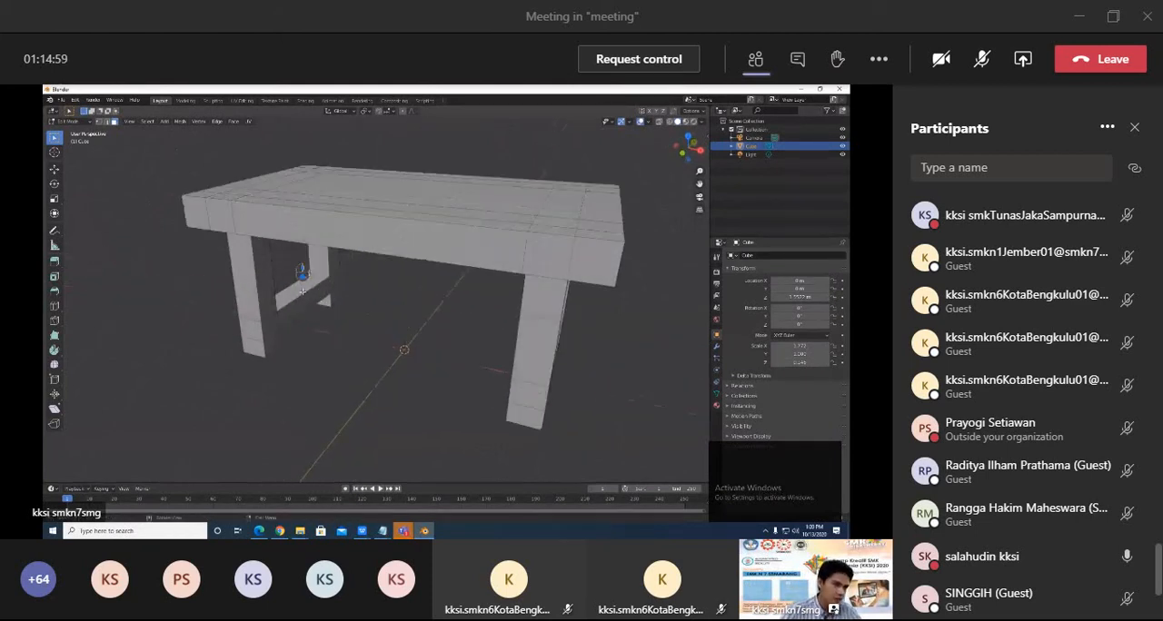
key(ctrl+r)
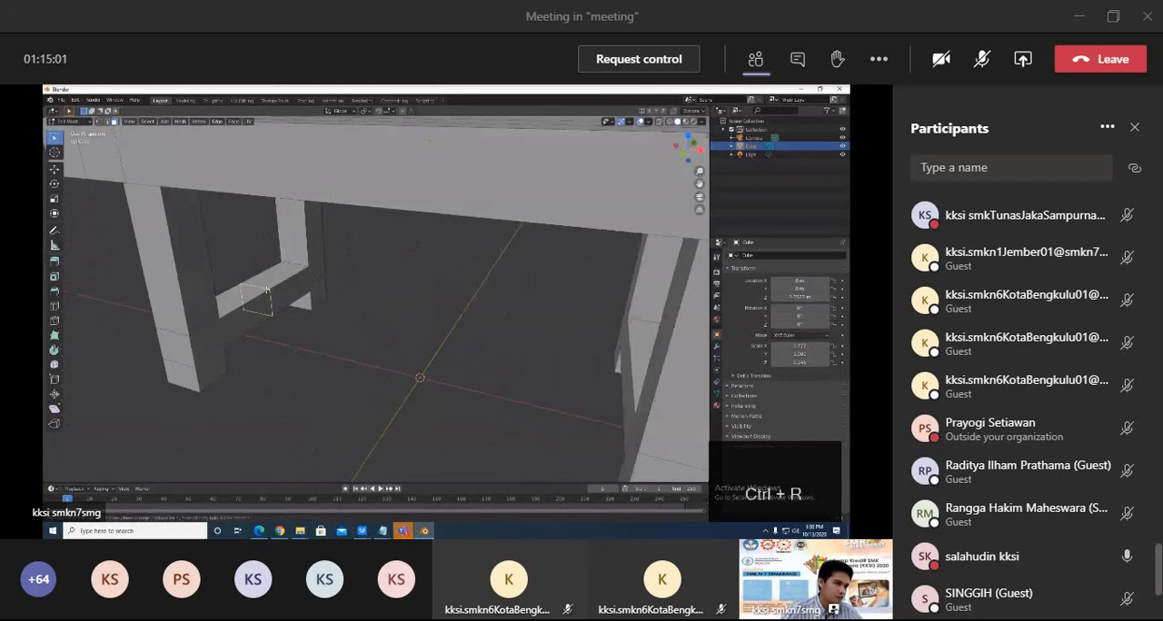
click(266, 289)
click(263, 282)
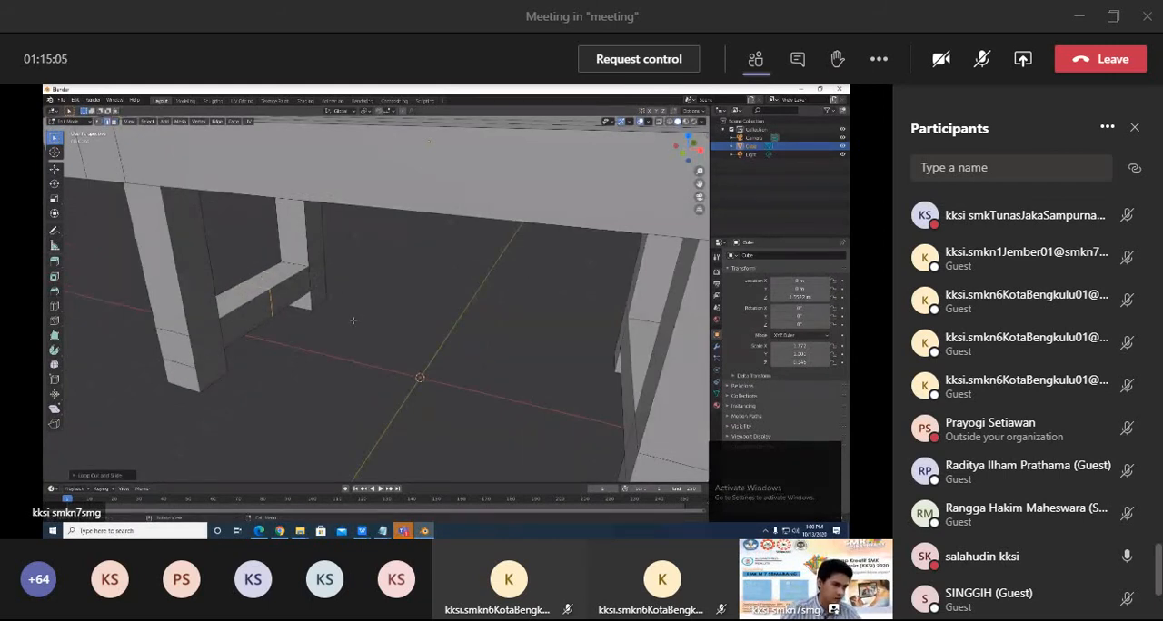
key(ctrl+b)
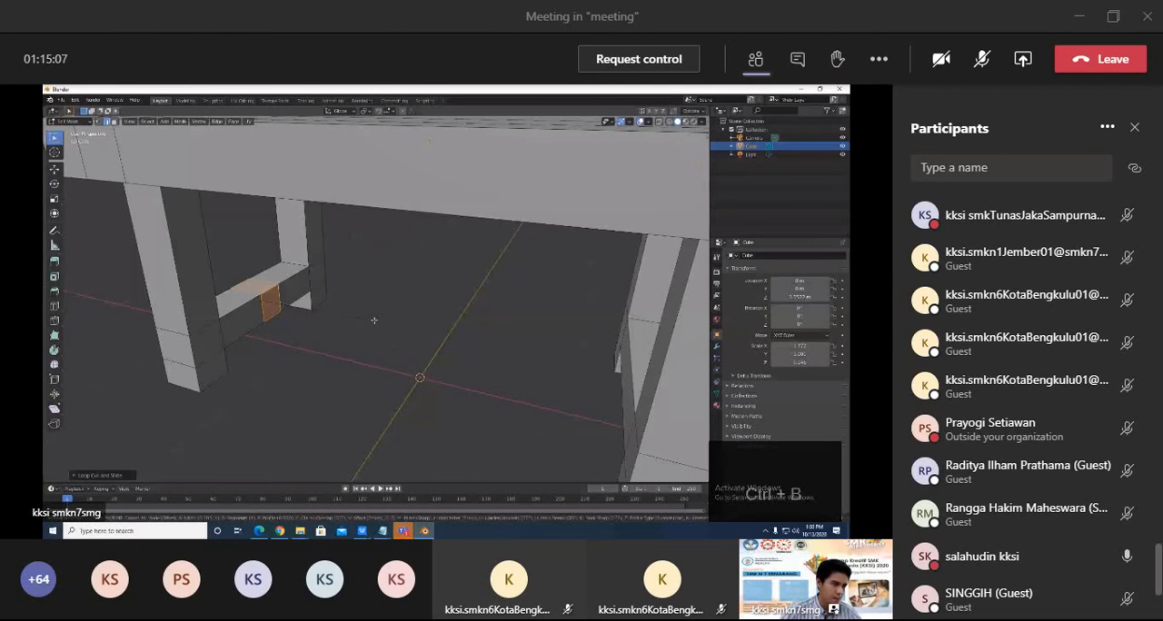
click(374, 320)
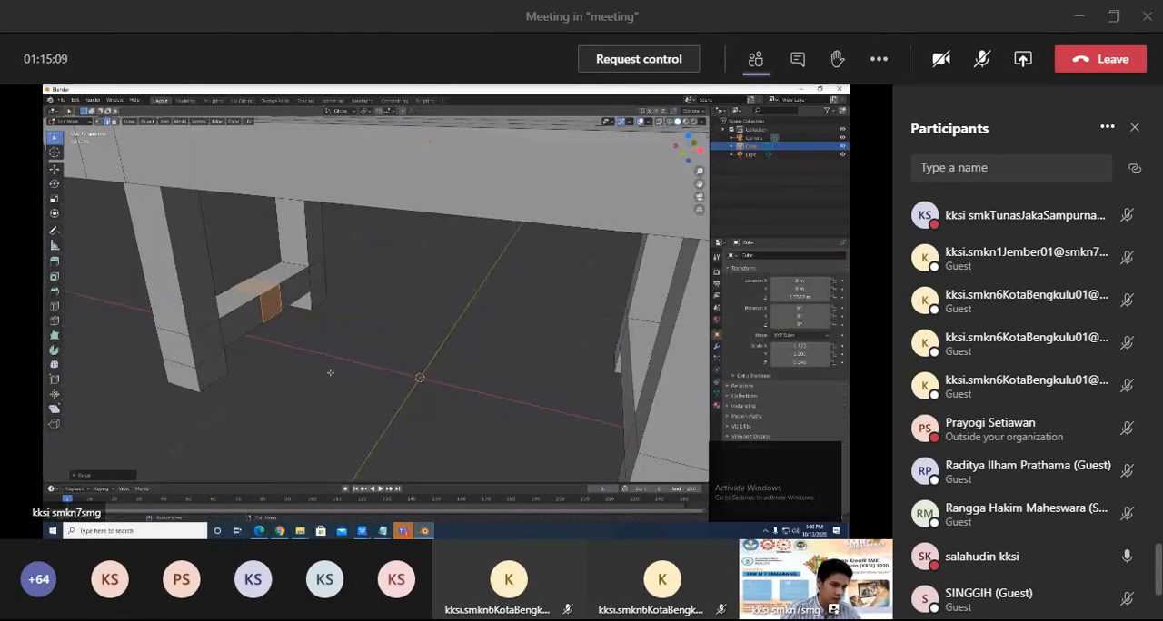
Add a loop cut across the middle of the opposite short-end crossbar and bevel it into a matching band.
middle_drag(330, 373, 484, 311)
key(ctrl+r)
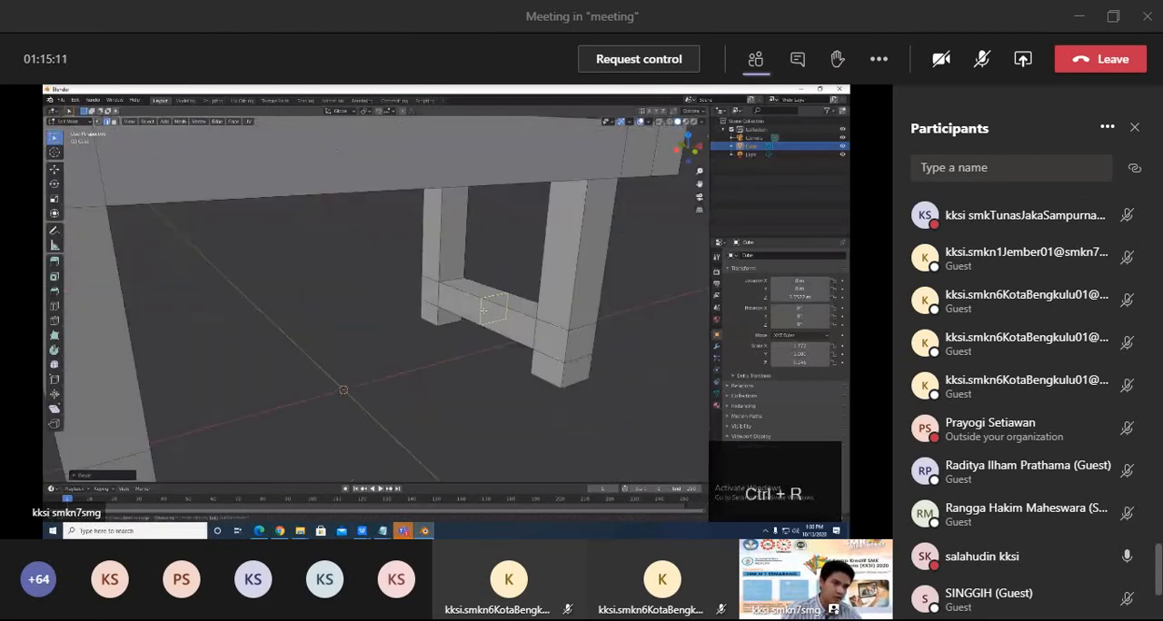
click(484, 304)
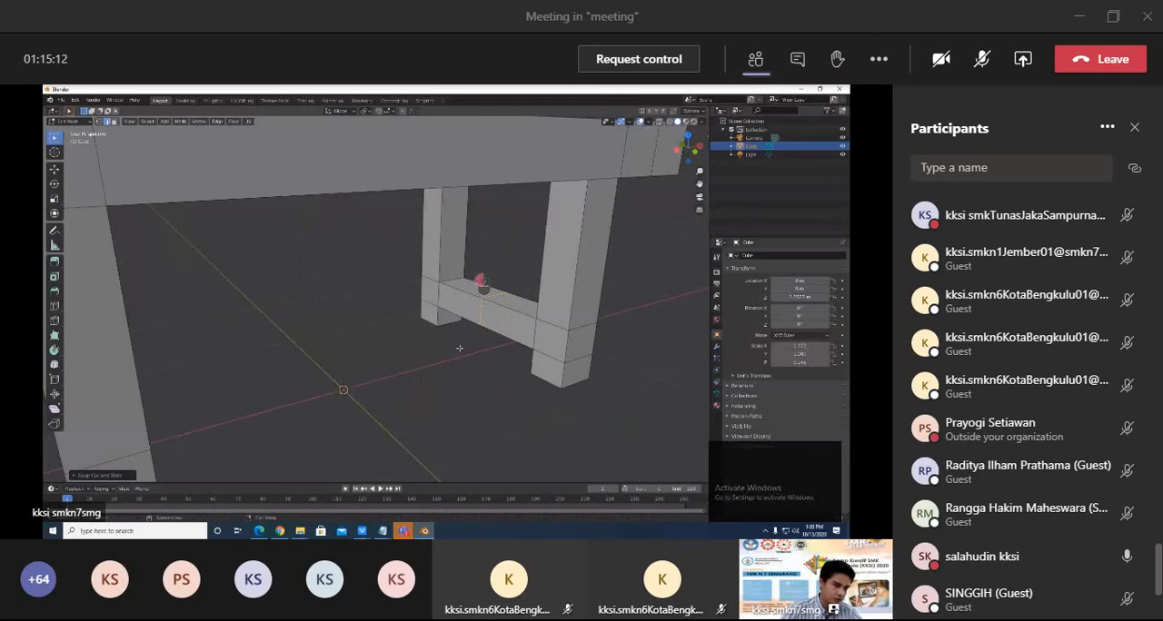
key(ctrl+b)
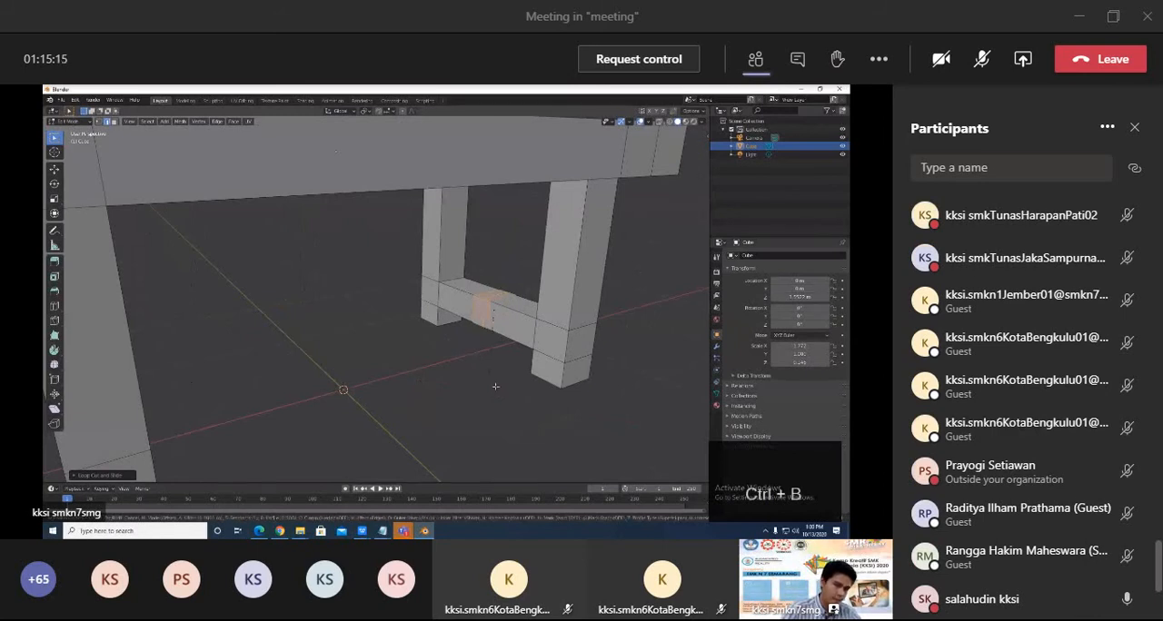
click(496, 387)
Bridge the facing inner middle faces of the two short-end crossbars to form a long central stretcher under the table.
middle_drag(495, 387, 265, 364)
click(257, 307)
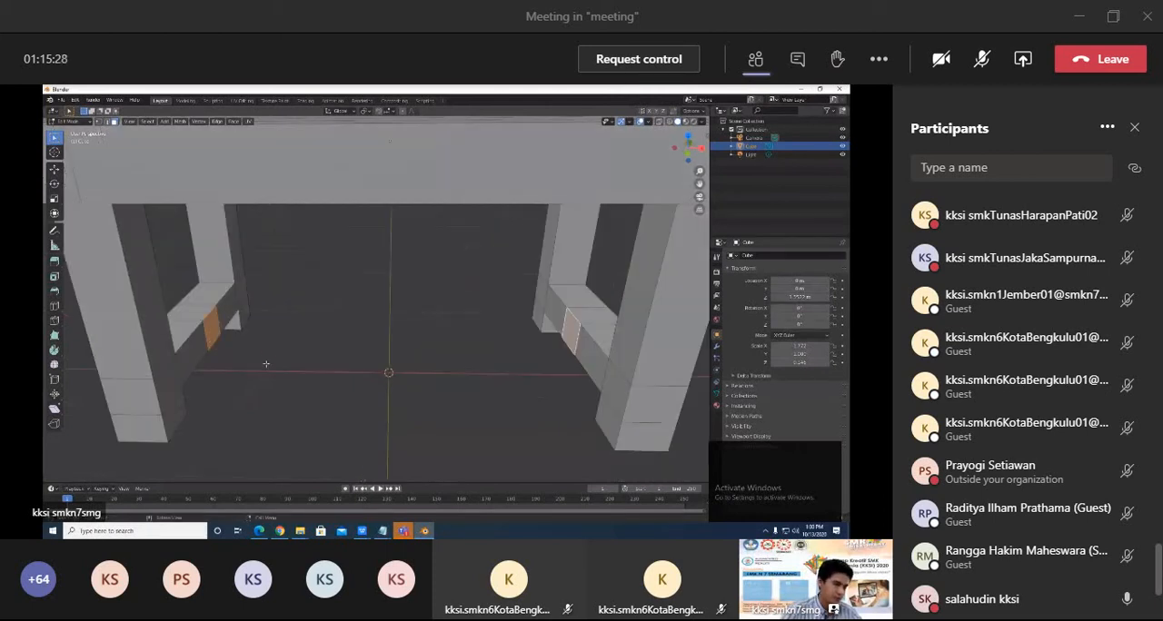
right_click(214, 328)
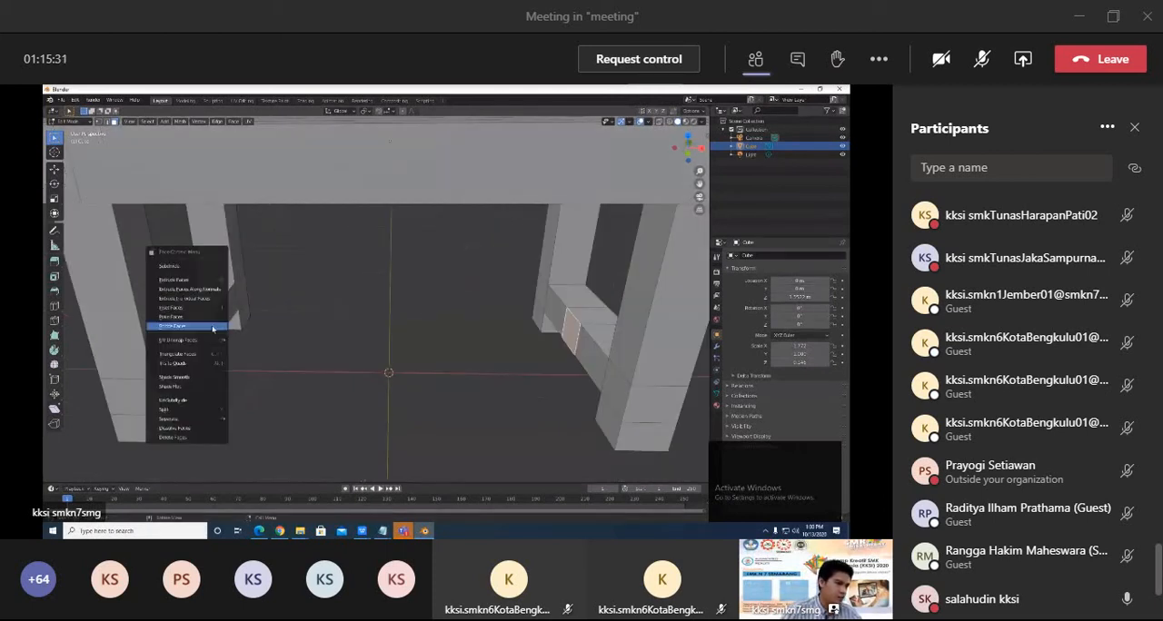
key(Escape)
right_click(214, 331)
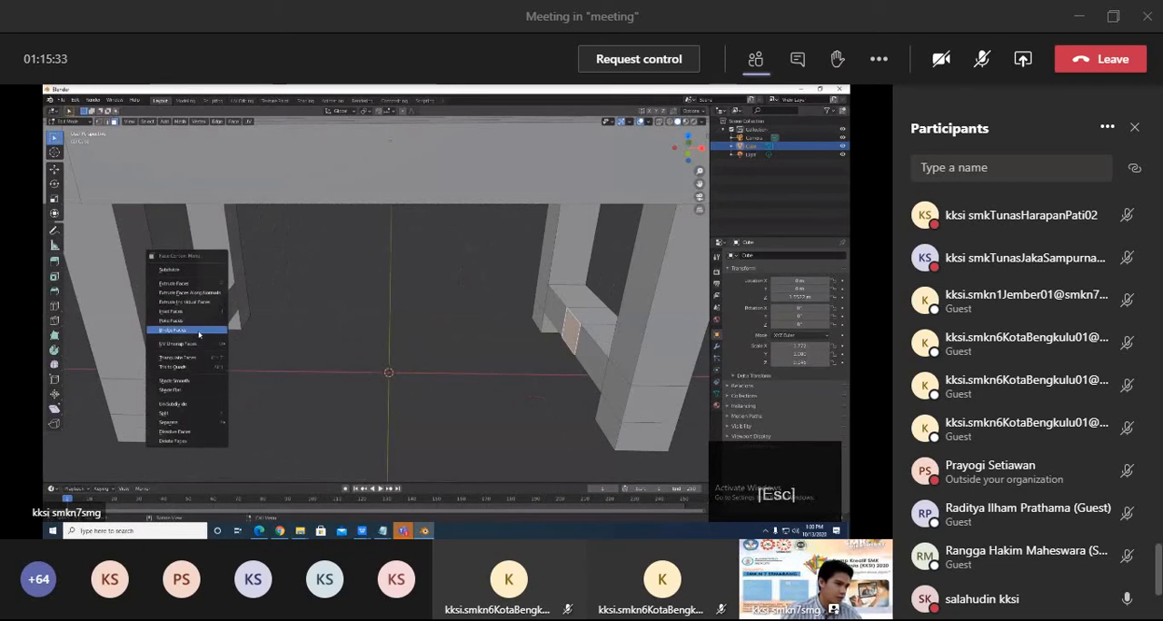
click(199, 335)
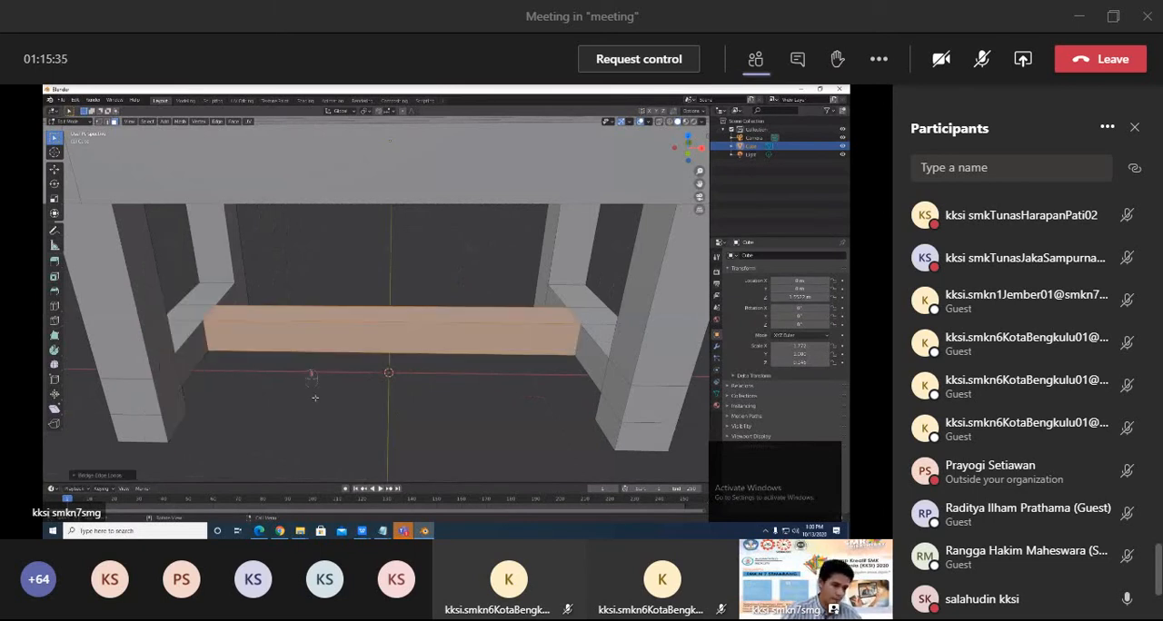
middle_drag(300, 390, 346, 376)
scroll(330, 400, down, 5)
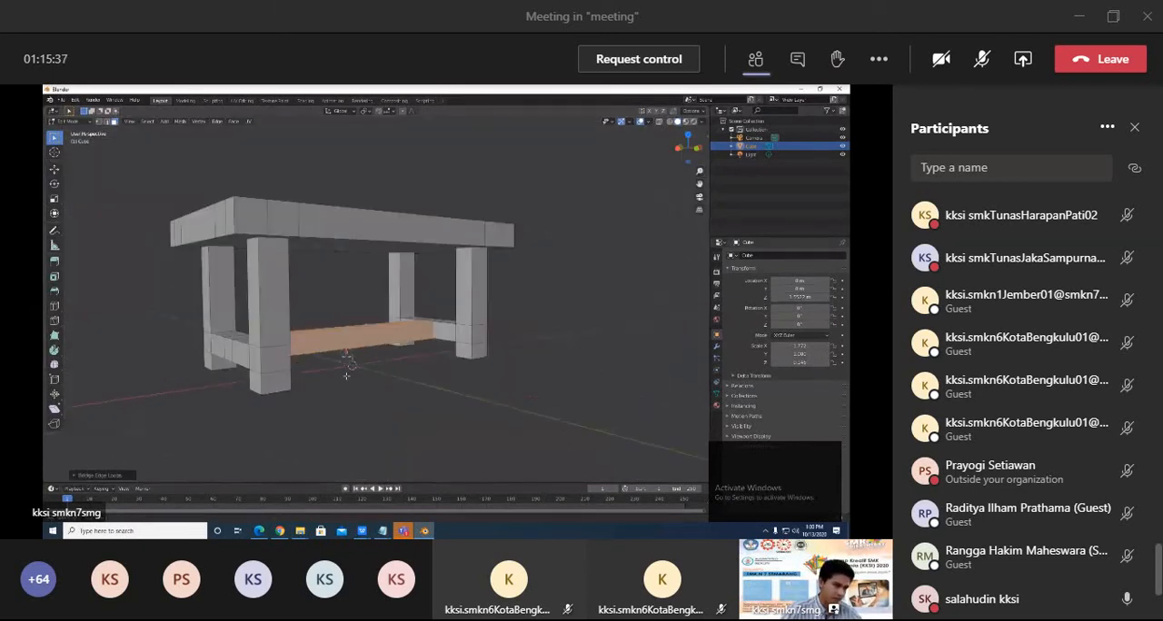
click(480, 367)
middle_drag(479, 366, 461, 416)
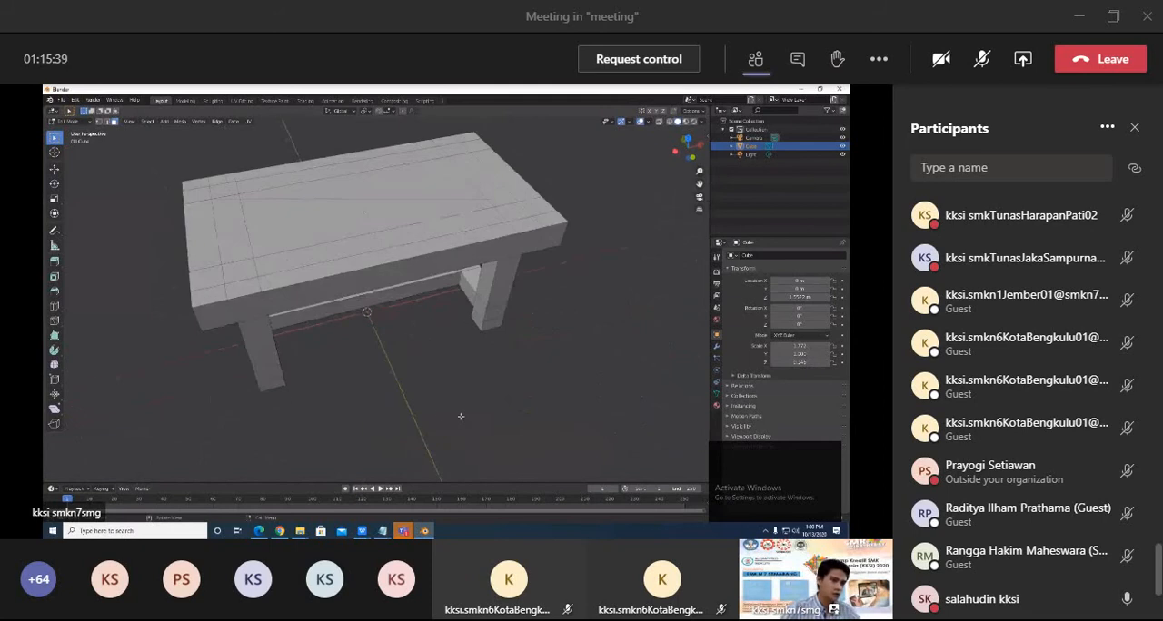
middle_drag(387, 363, 345, 379)
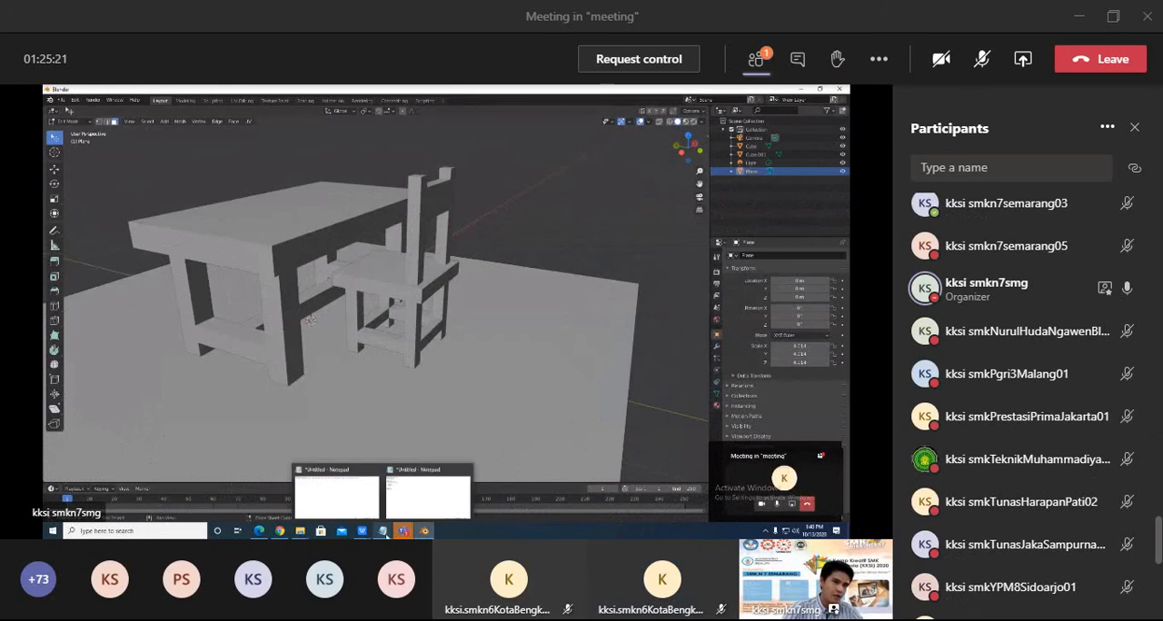
scroll(1132, 454, down, 5)
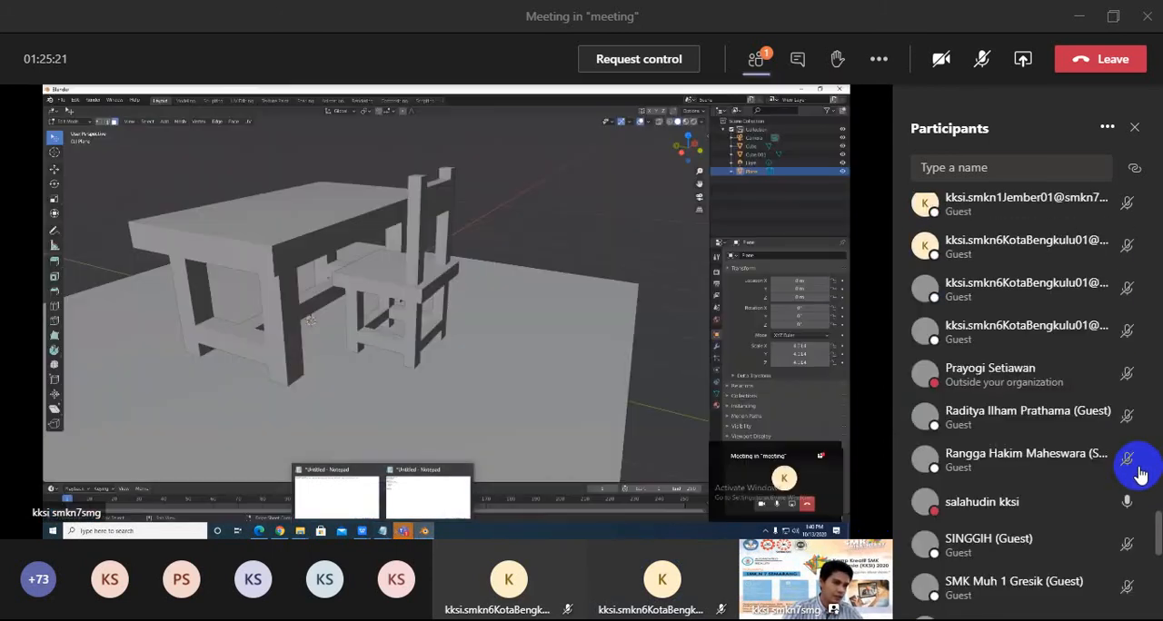
scroll(1141, 475, down, 3)
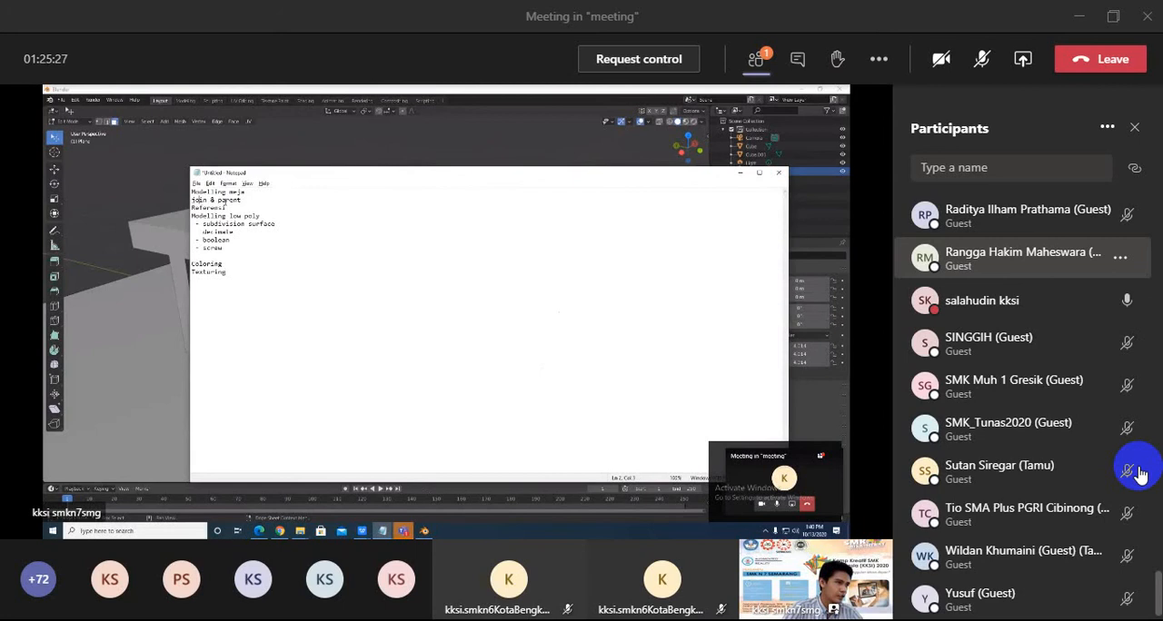
scroll(1141, 474, up, 5)
scroll(1136, 471, up, 5)
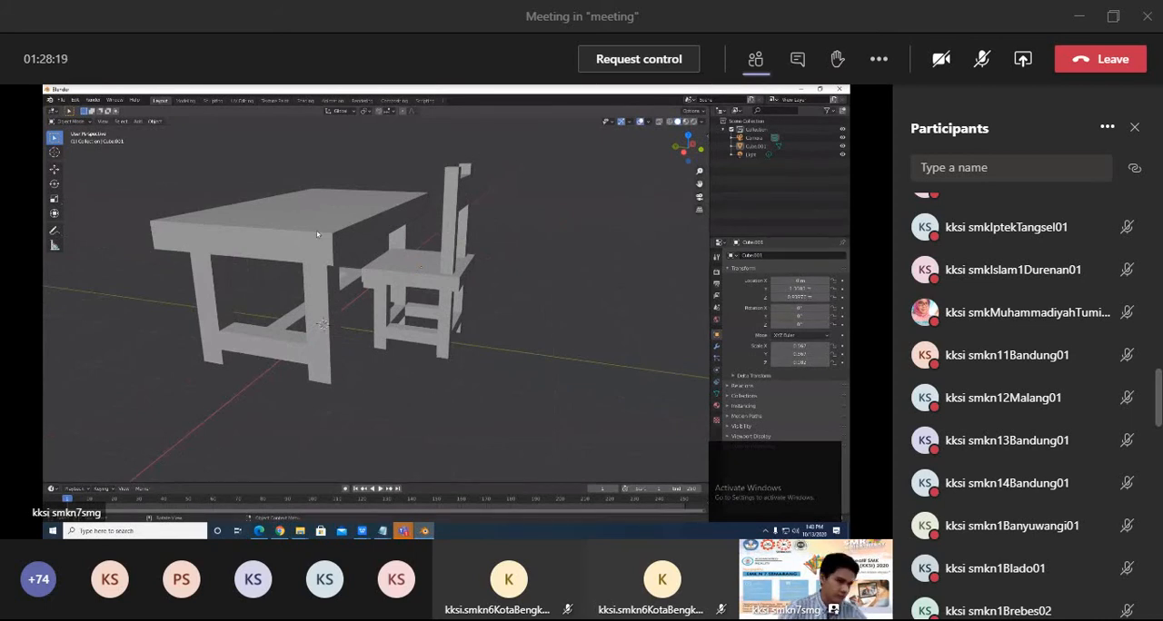
Select the joined table and chair object and enter Edit Mode.
click(402, 310)
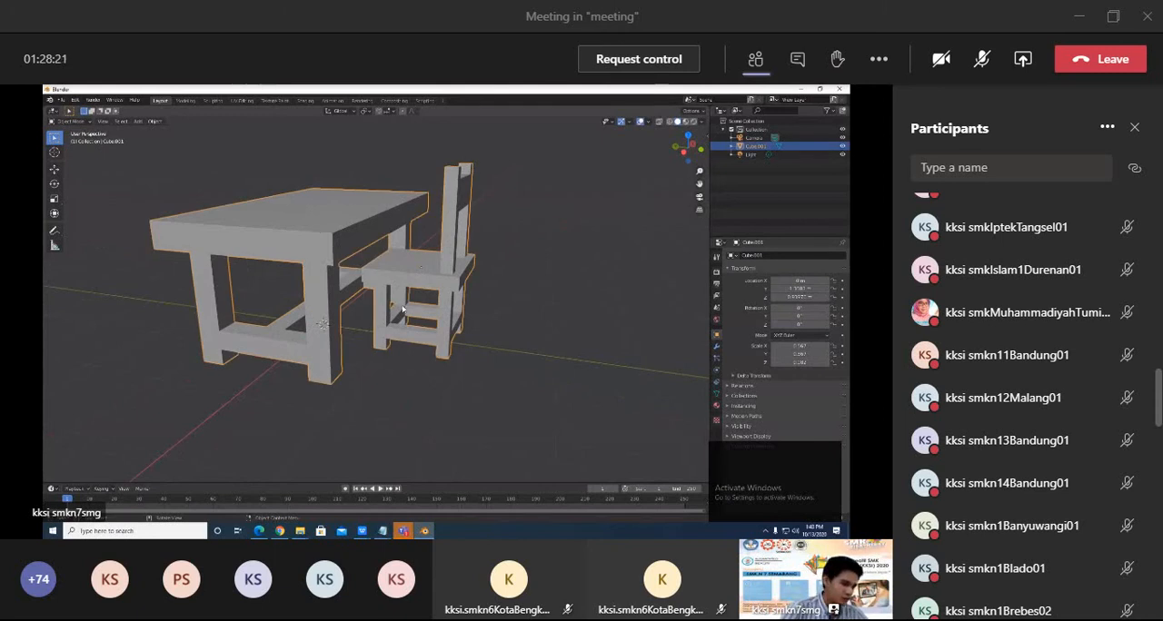
scroll(402, 307, up, 2)
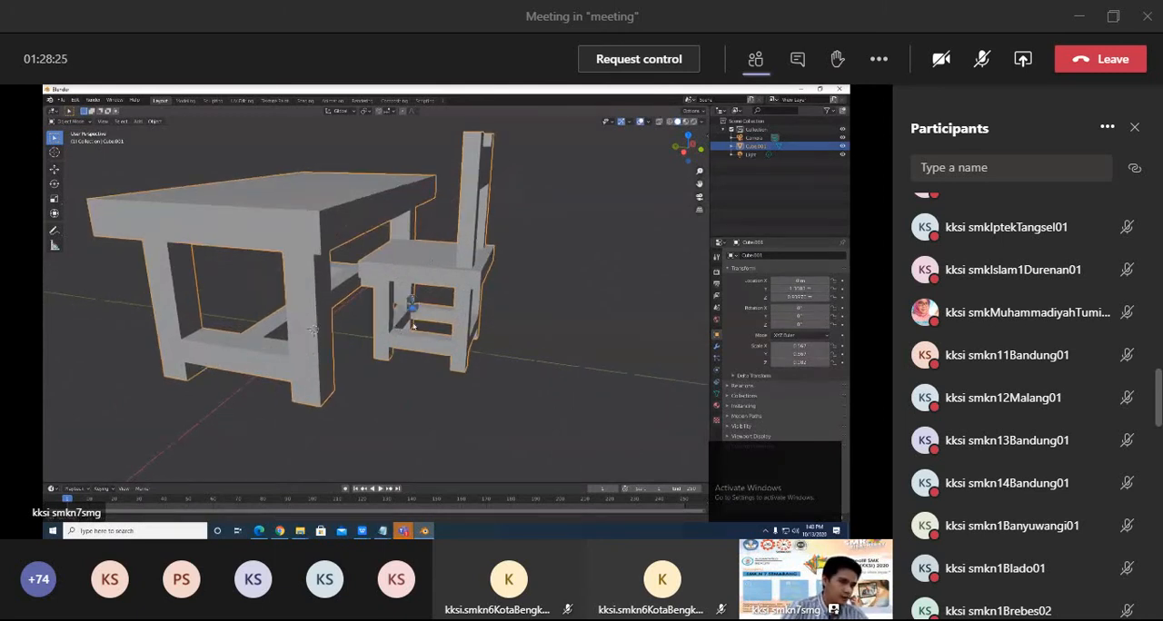
mouse_move(414, 324)
middle_down()
mouse_move(421, 302)
mouse_move(393, 327)
mouse_move(424, 300)
mouse_move(401, 309)
middle_up()
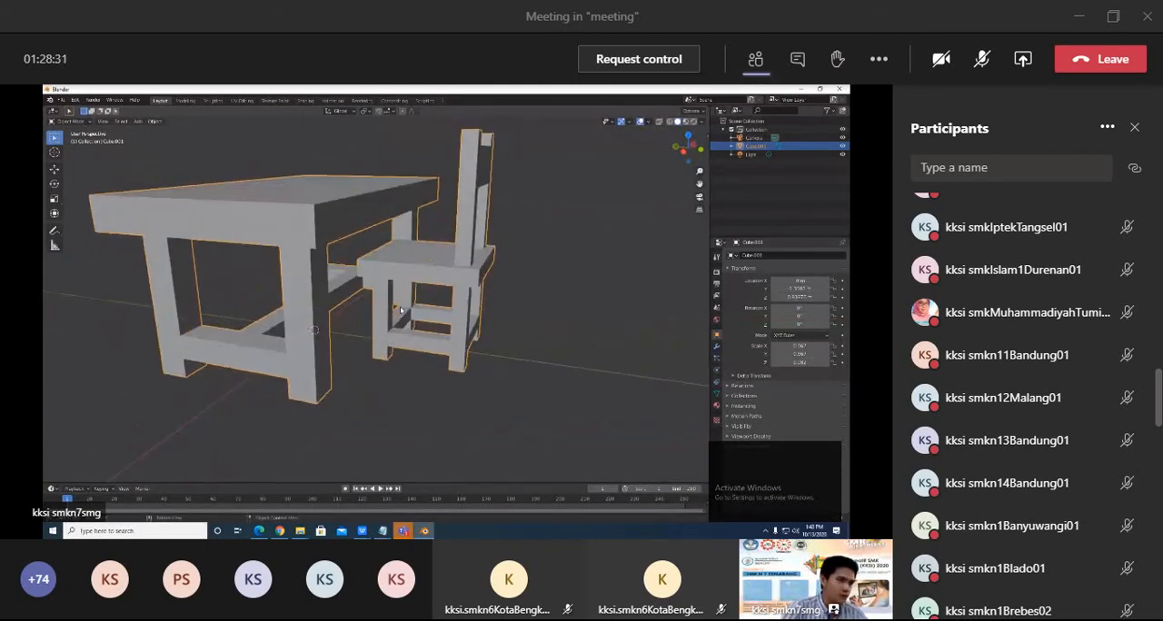
key(Tab)
Examine the mesh of the joined table and chair from several angles and distances.
mouse_move(517, 305)
middle_down()
mouse_move(339, 305)
mouse_move(526, 288)
middle_up()
scroll(524, 291, up, 3)
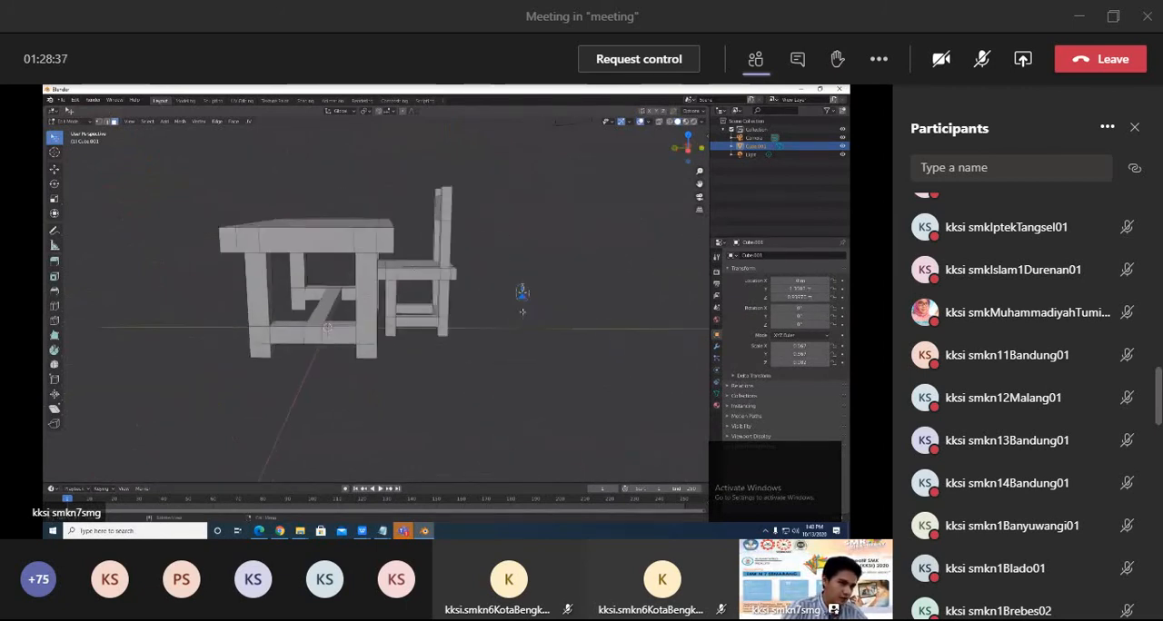
shift+middle_drag(465, 355, 436, 348)
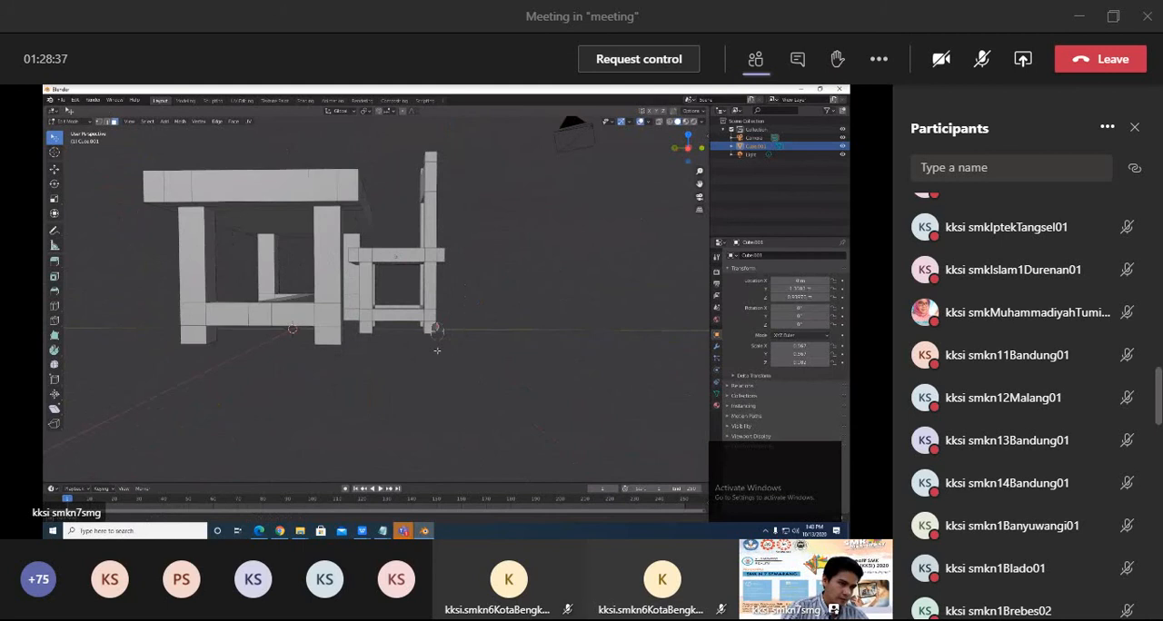
middle_drag(504, 333, 495, 338)
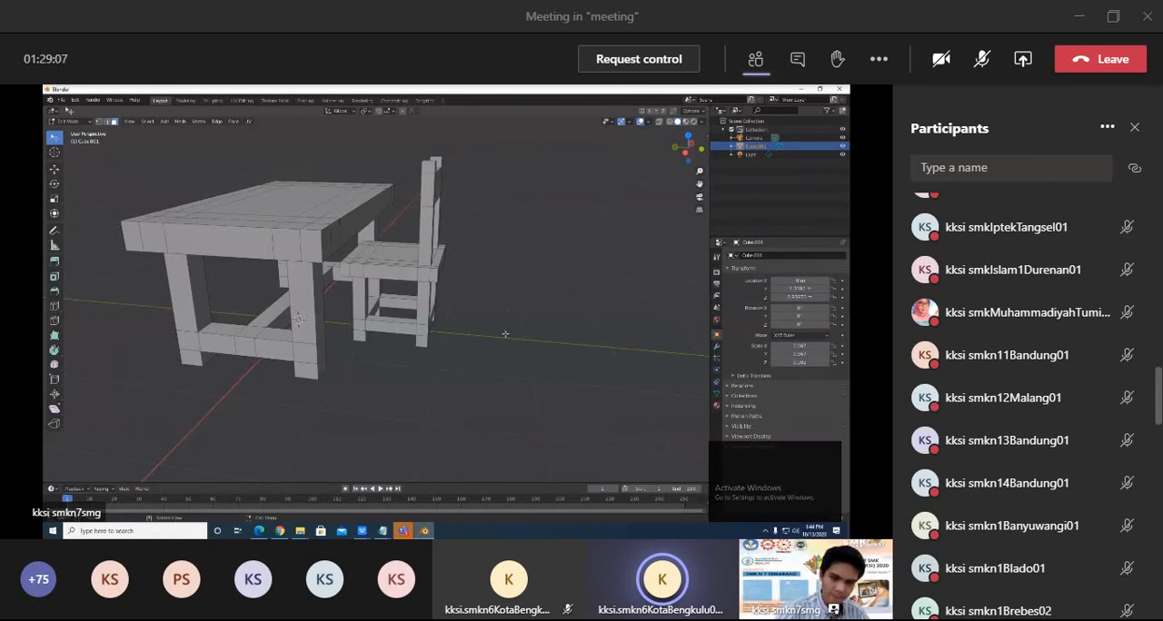
mouse_move(403, 531)
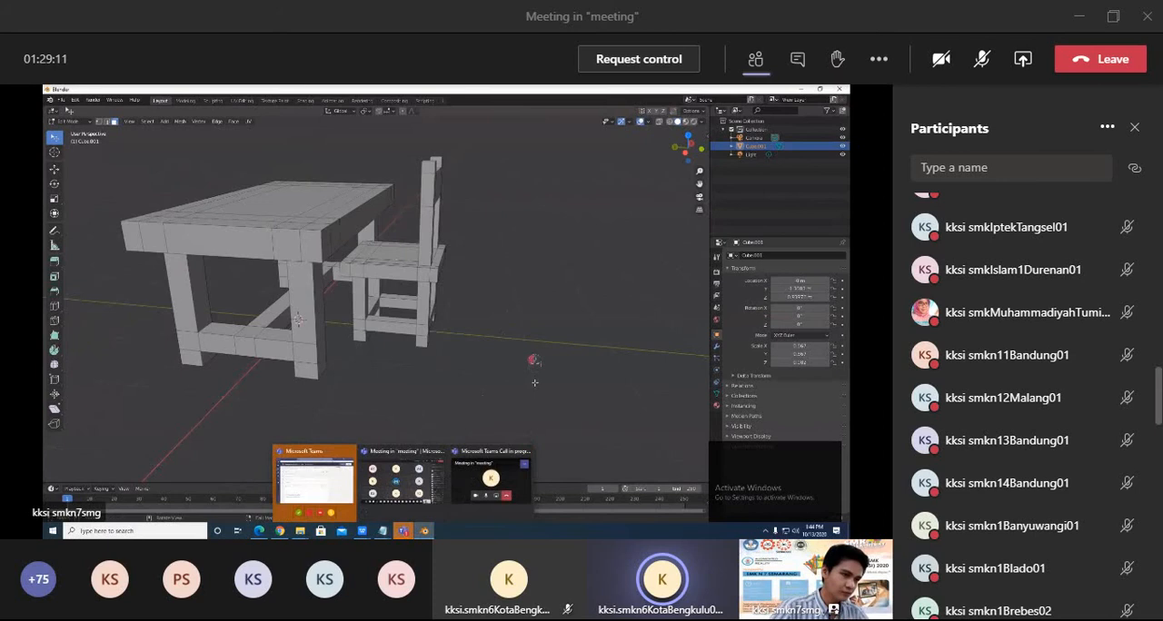
mouse_move(570, 350)
middle_down()
mouse_move(451, 317)
mouse_move(565, 339)
middle_up()
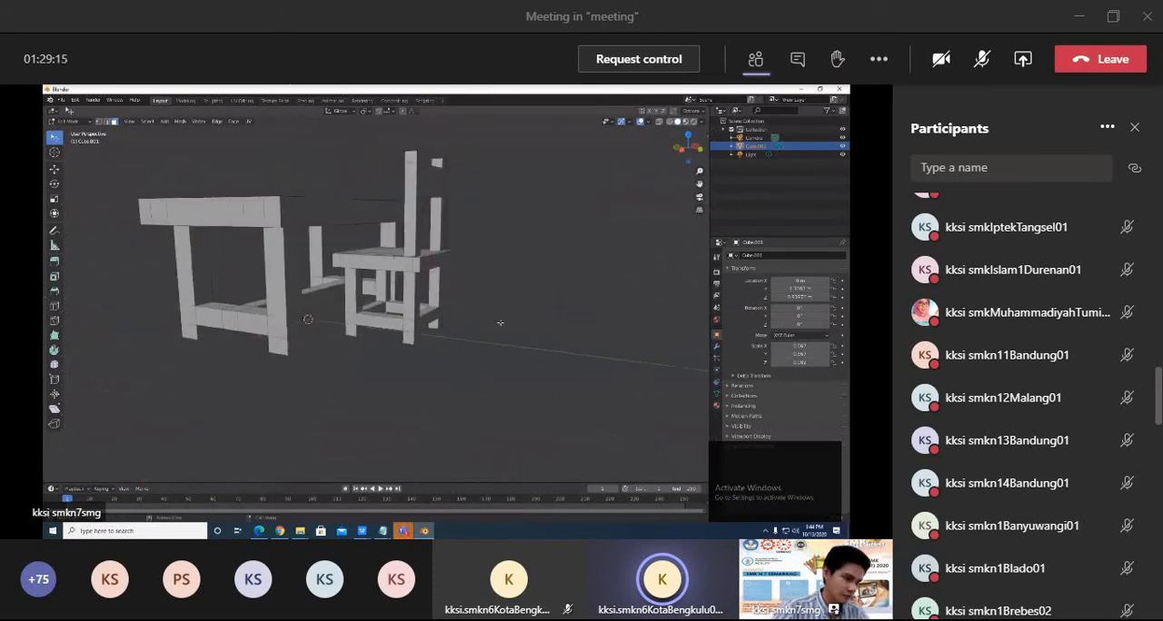
middle_drag(500, 323, 510, 327)
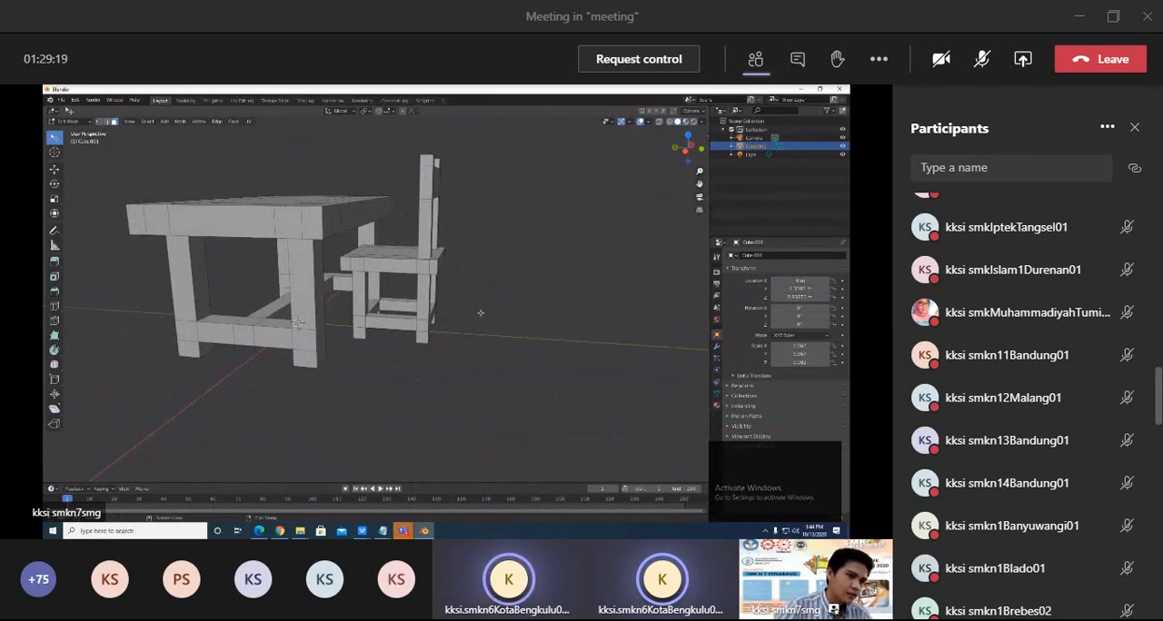
middle_drag(481, 312, 491, 310)
mouse_move(462, 269)
middle_down()
mouse_move(481, 285)
mouse_move(446, 279)
mouse_move(464, 260)
middle_up()
scroll(506, 309, down, 2)
scroll(439, 262, up, 3)
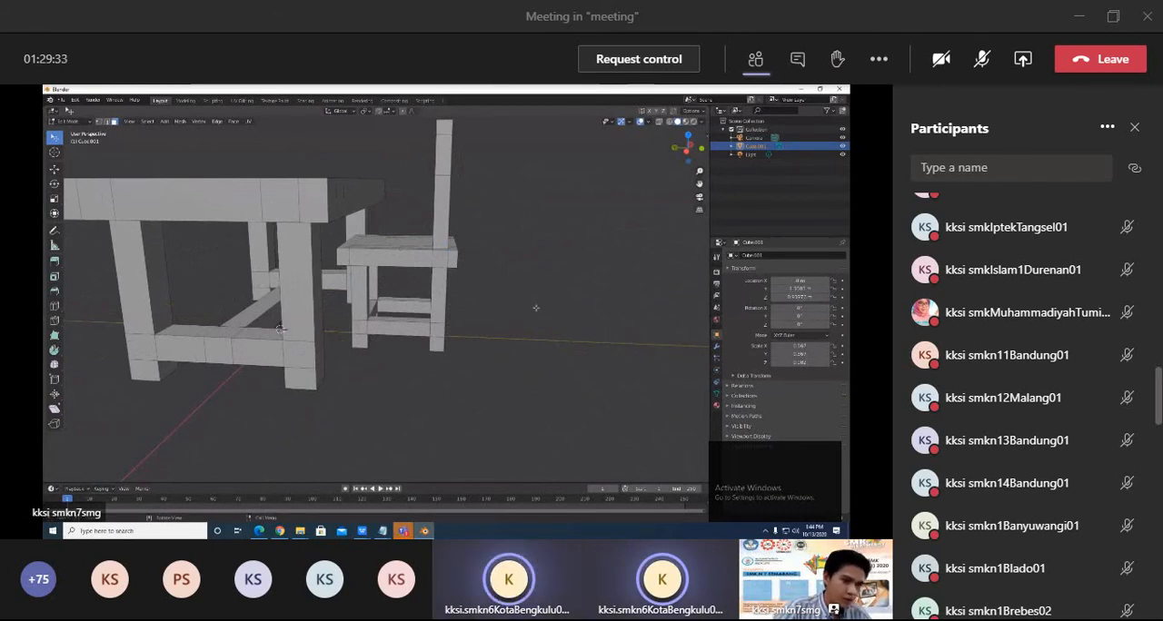
Bring up the viewport shading choices for the table and chair scene.
key(z)
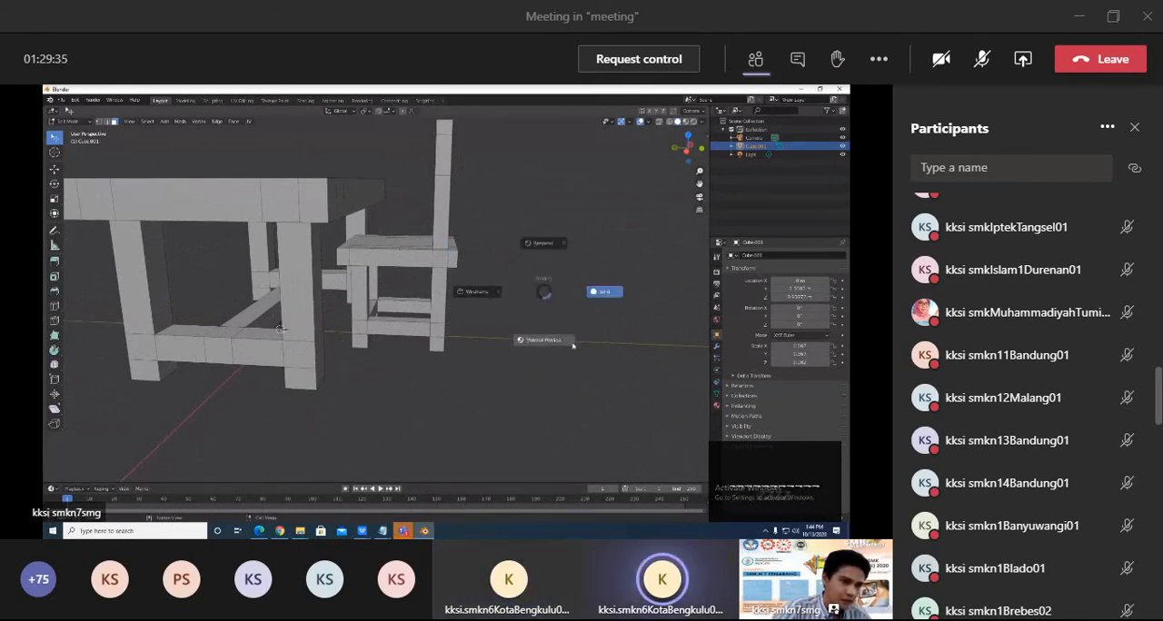
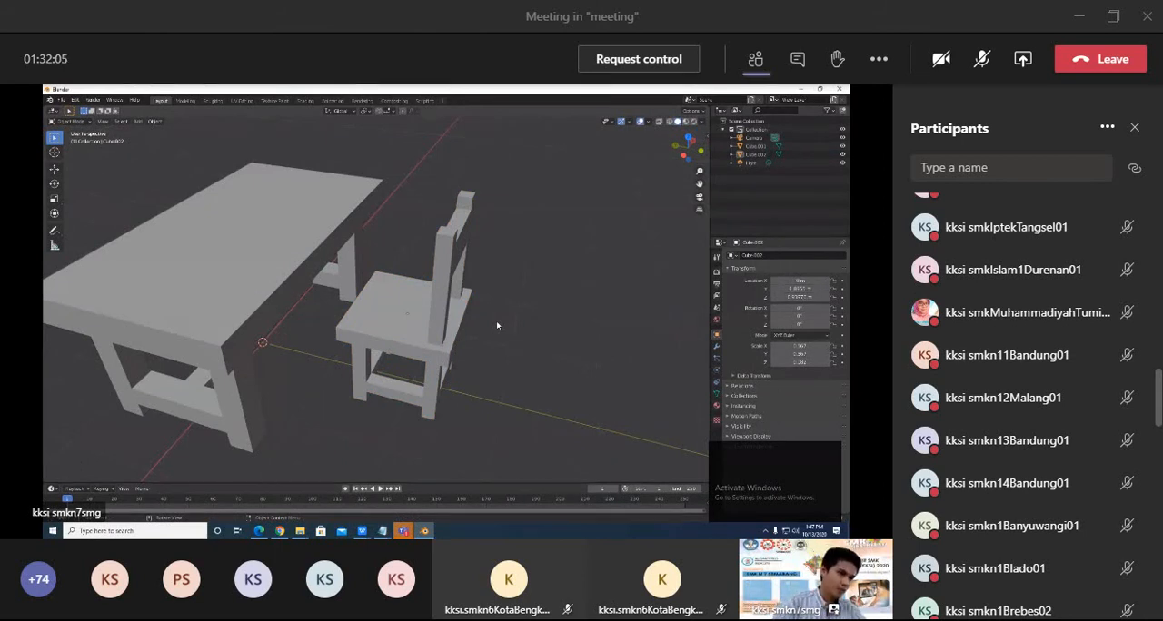
Parent the chair to the table with the Object option, making the table the parent.
middle_drag(410, 383, 430, 315)
click(429, 315)
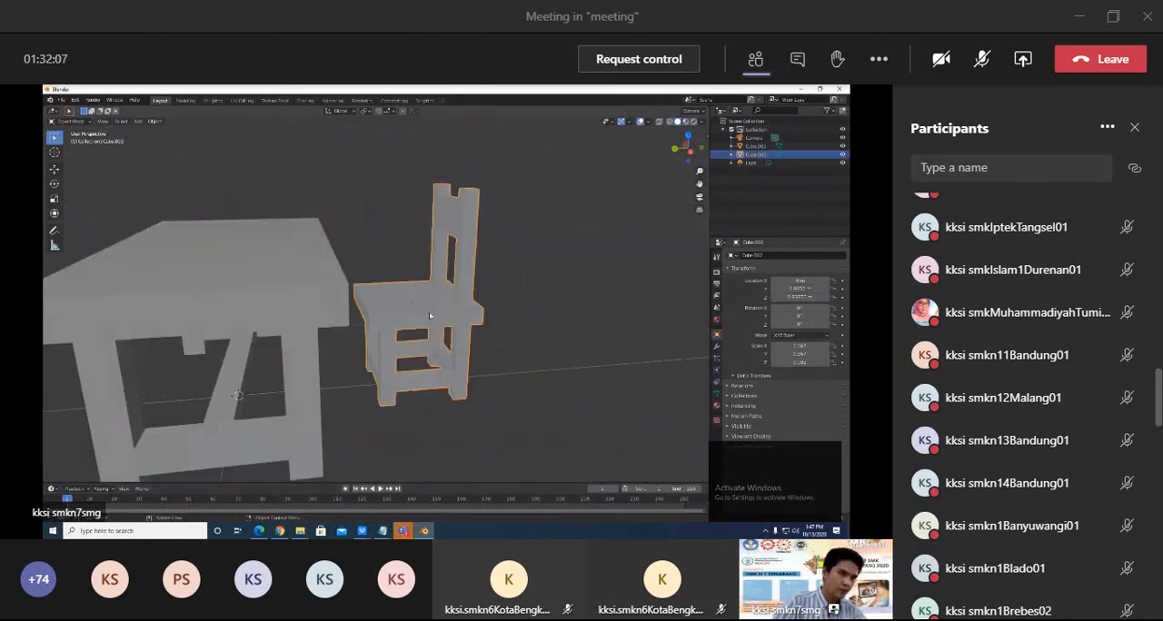
middle_drag(510, 330, 315, 278)
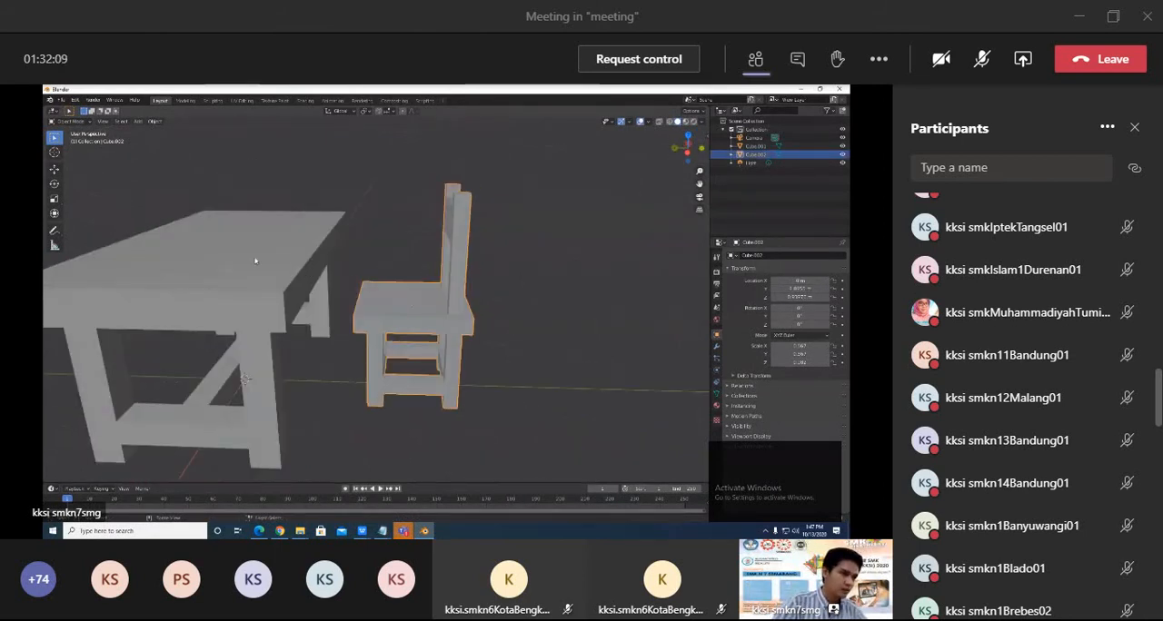
shift+click(292, 274)
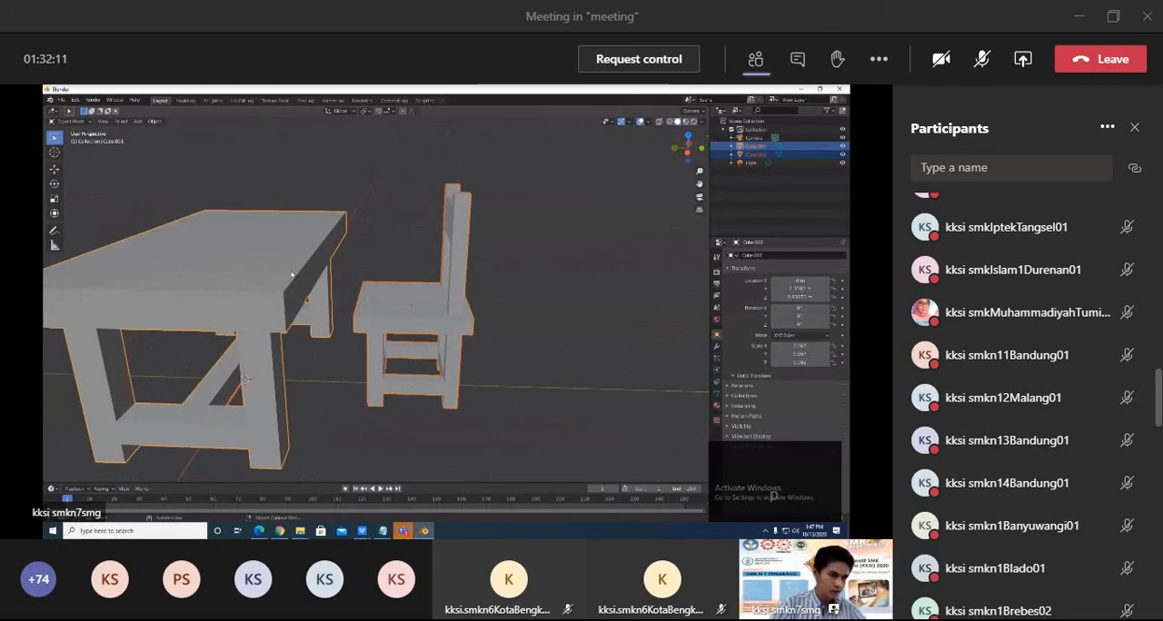
key(ctrl+p)
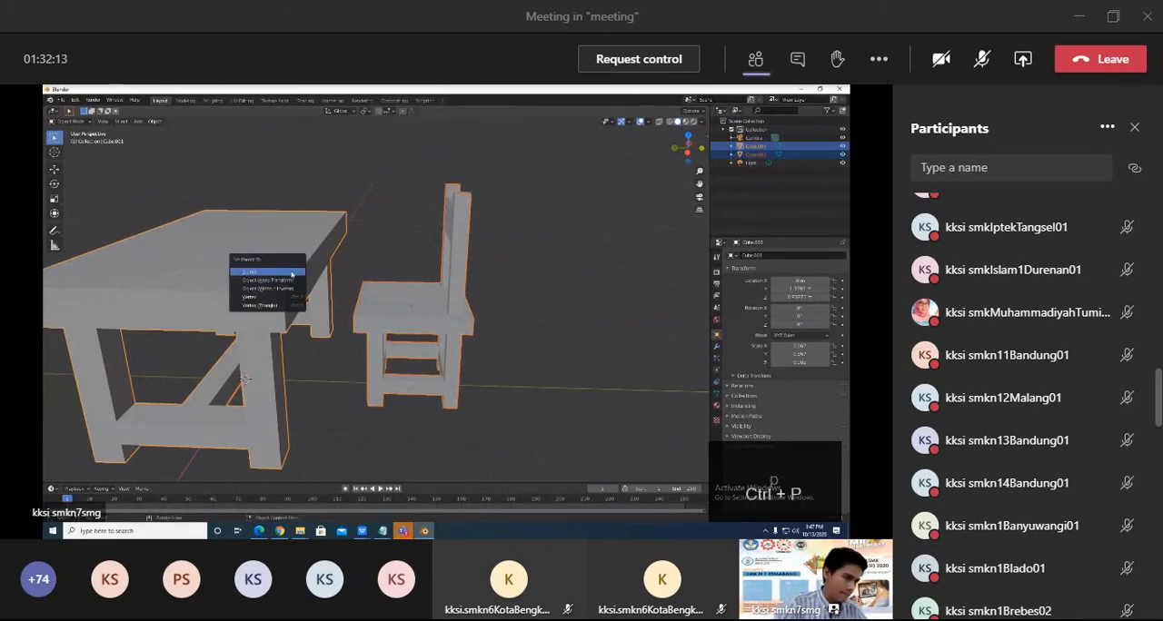
key(Escape)
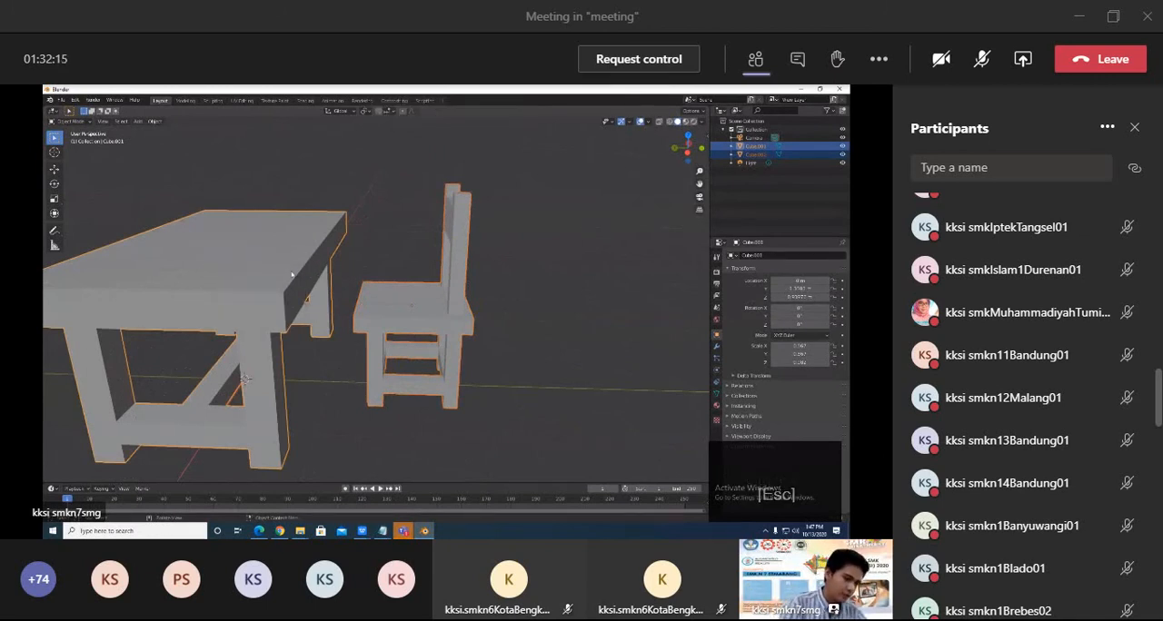
key(ctrl+p)
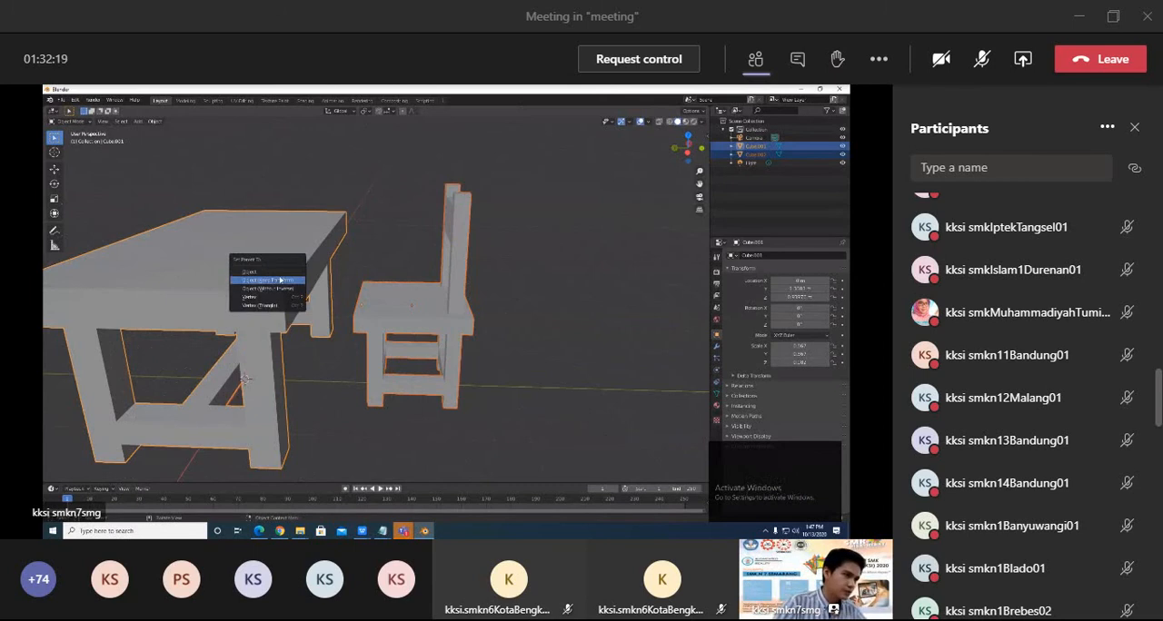
click(275, 273)
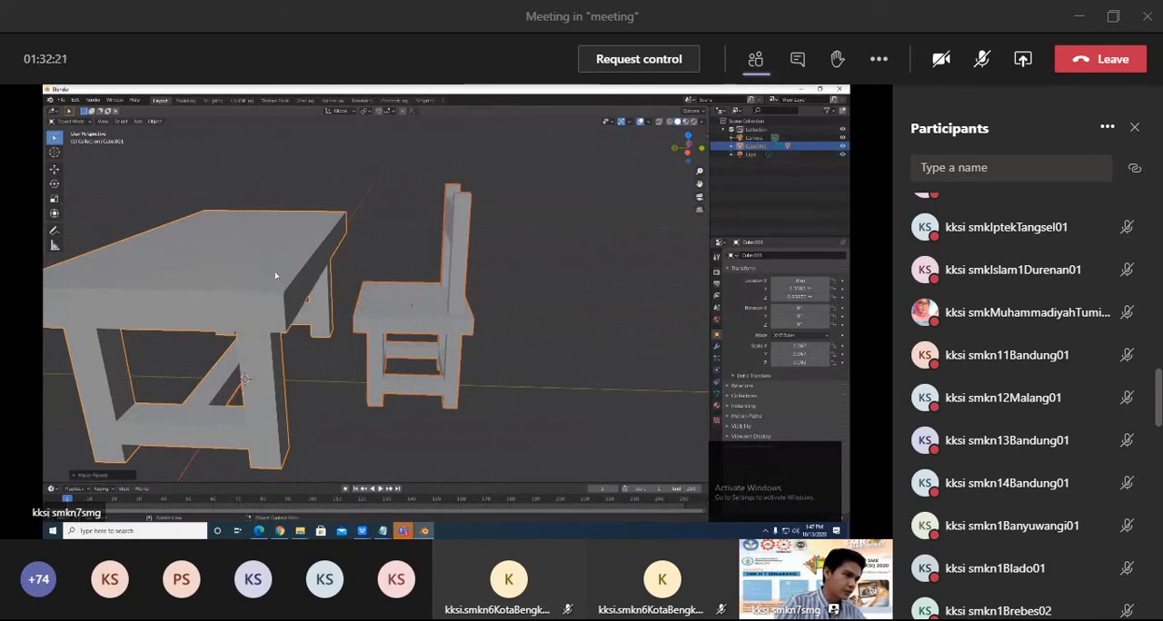
click(282, 313)
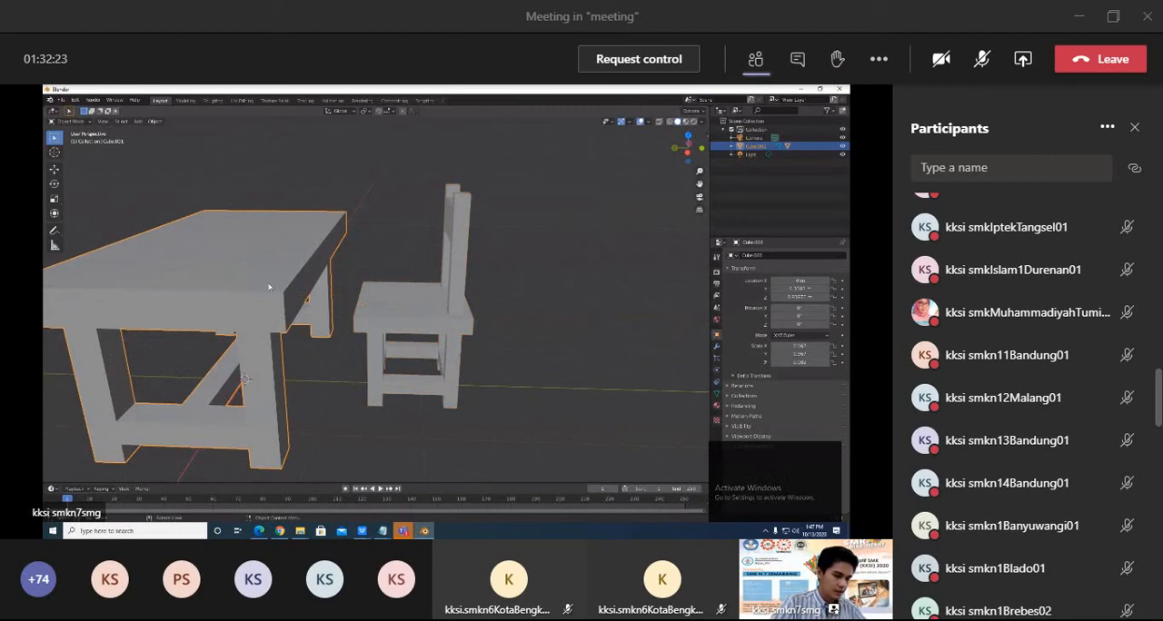
key(h)
key(ctrl+z)
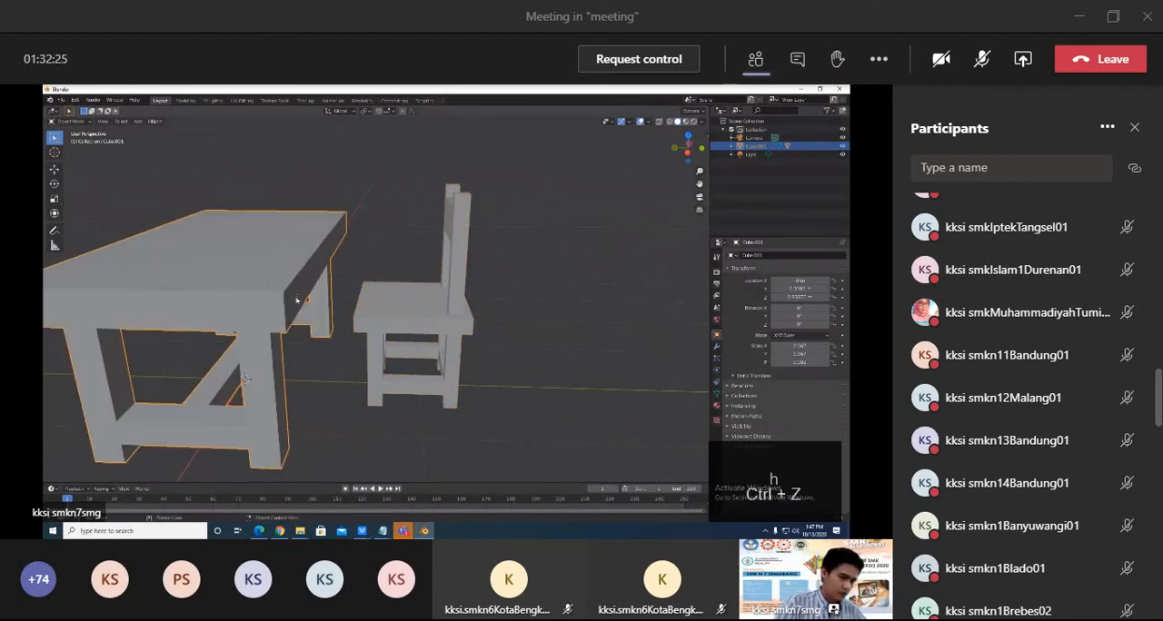
key(g)
key(Escape)
click(545, 352)
scroll(542, 350, down, 1)
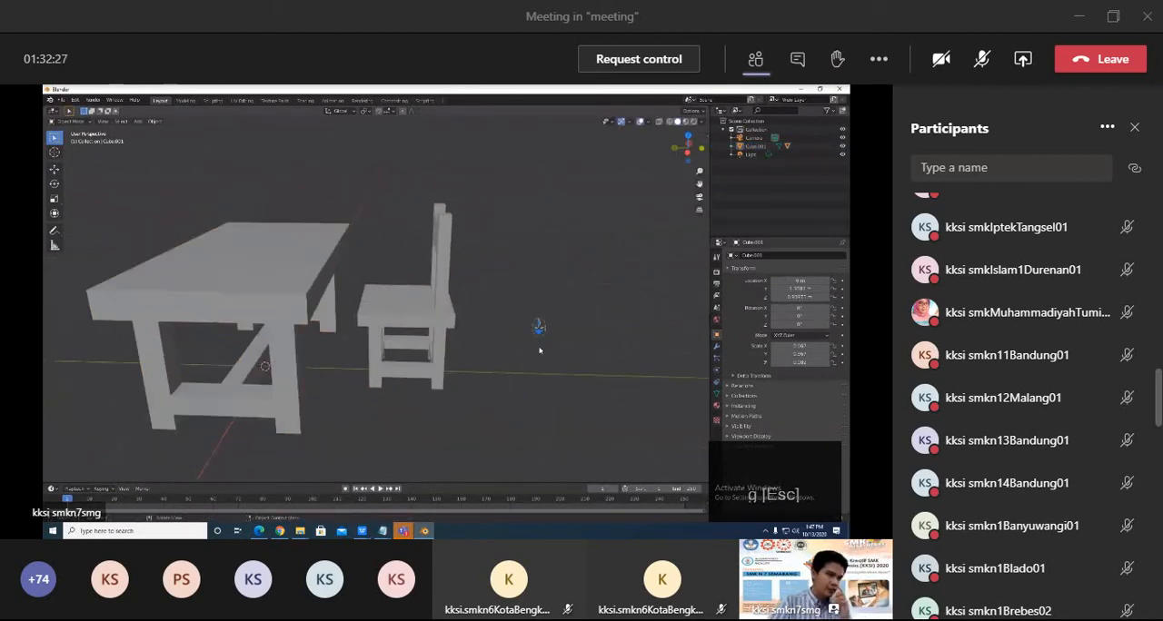
Select the table and the chair alternately to compare how parent and child are selected.
click(304, 286)
click(408, 317)
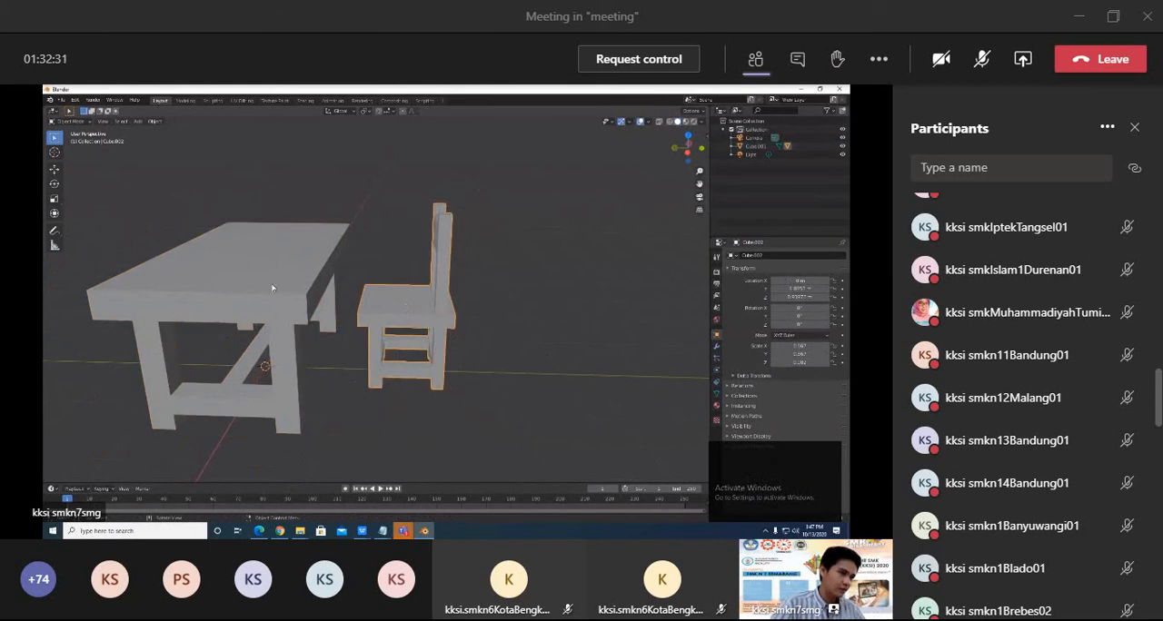
click(274, 286)
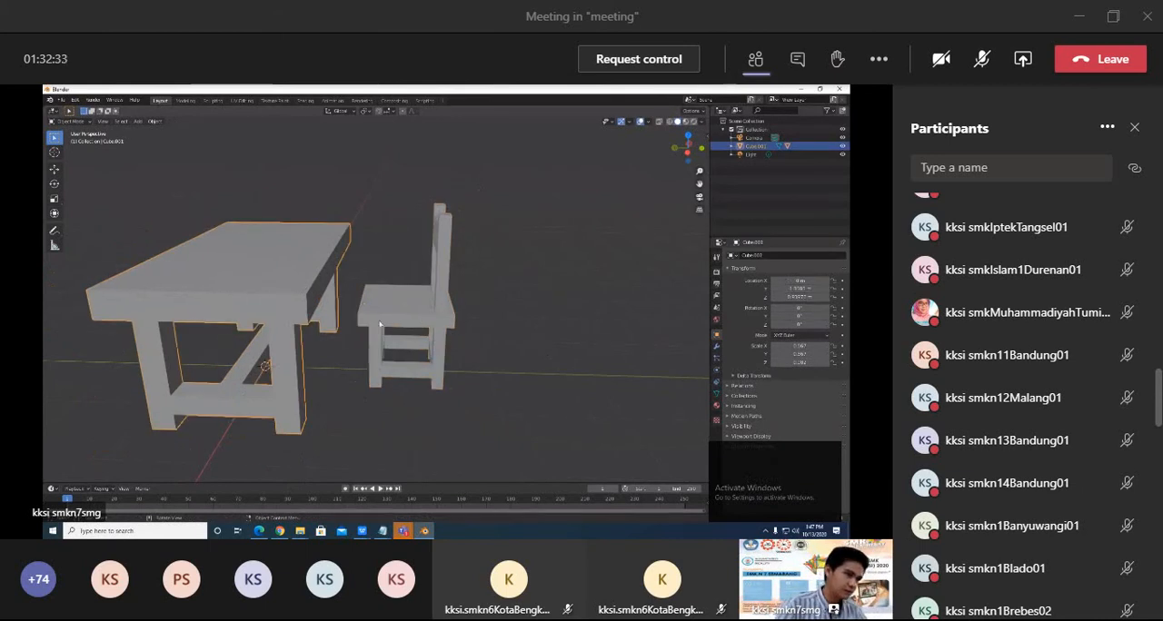
click(385, 325)
click(255, 281)
click(391, 316)
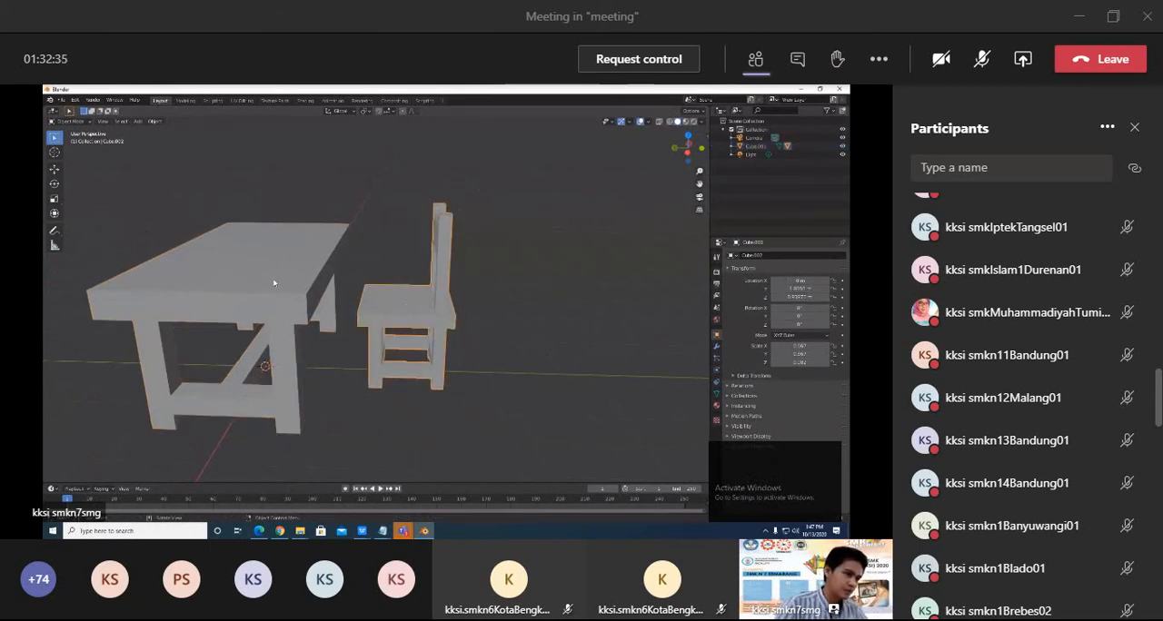
click(275, 278)
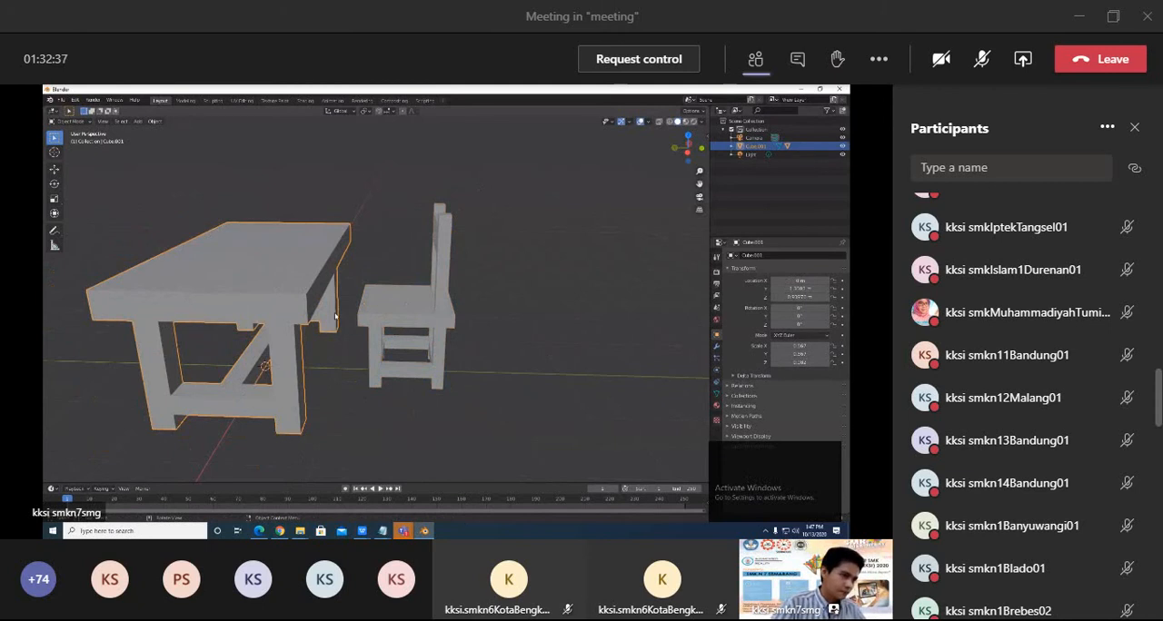
Try moving and scaling the table together with its parented chair.
key(g)
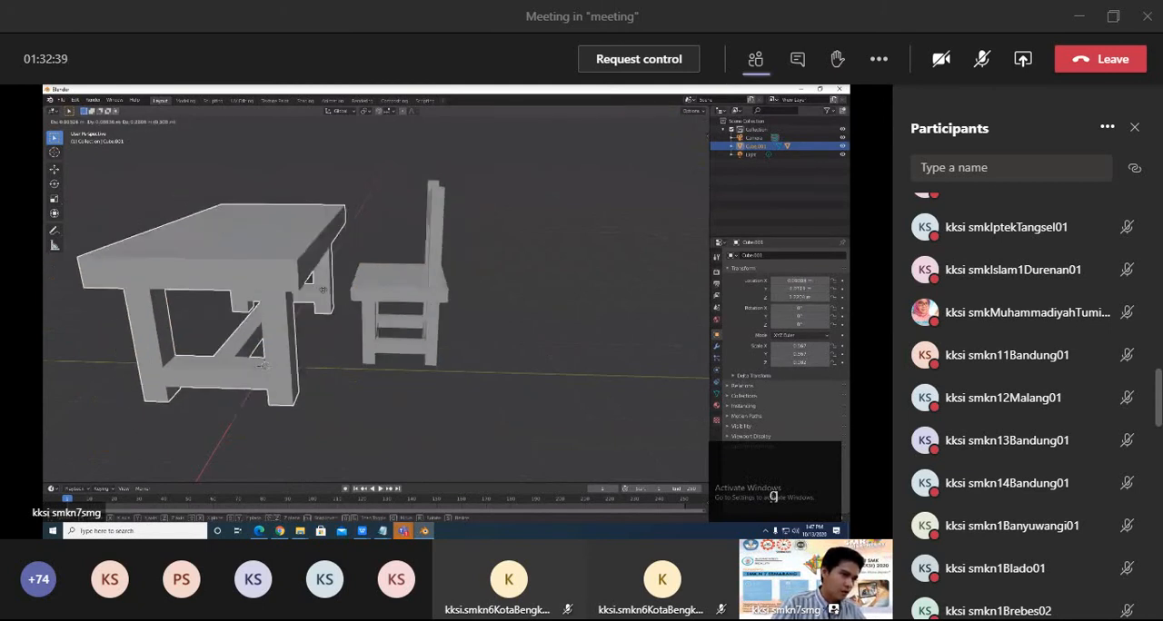
key(Escape)
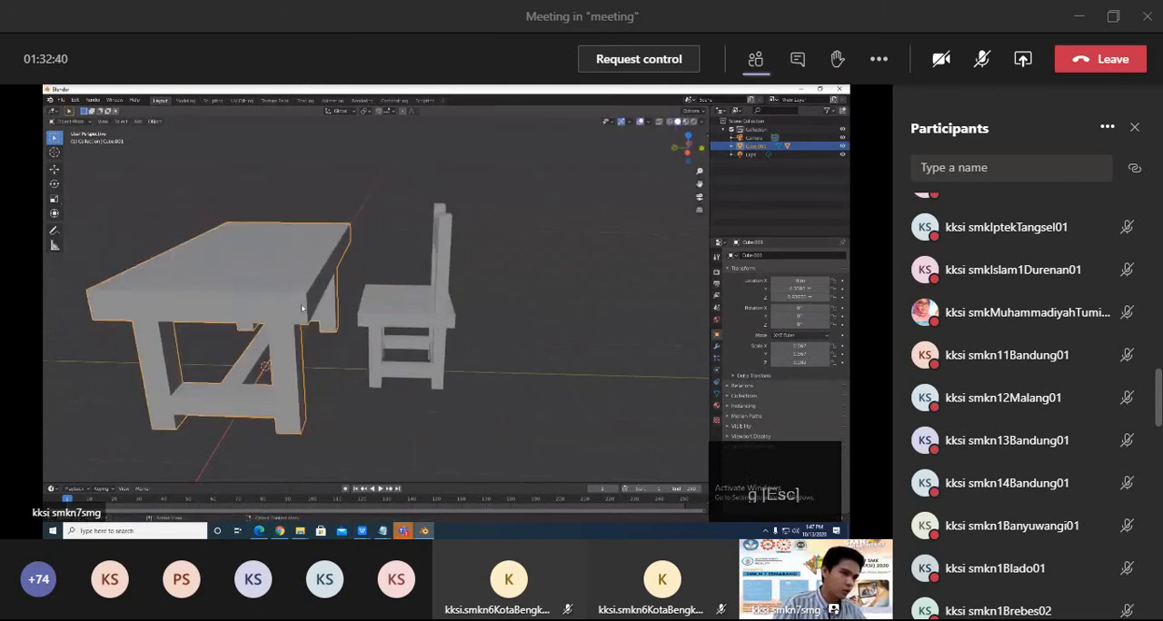
key(s)
key(Escape)
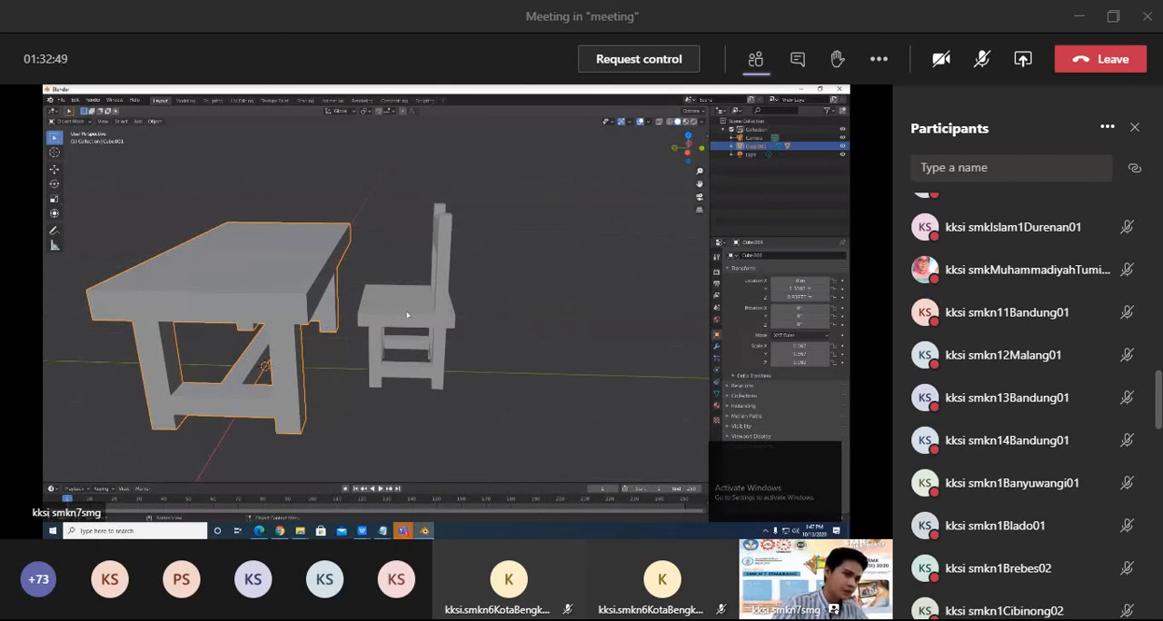
key(g)
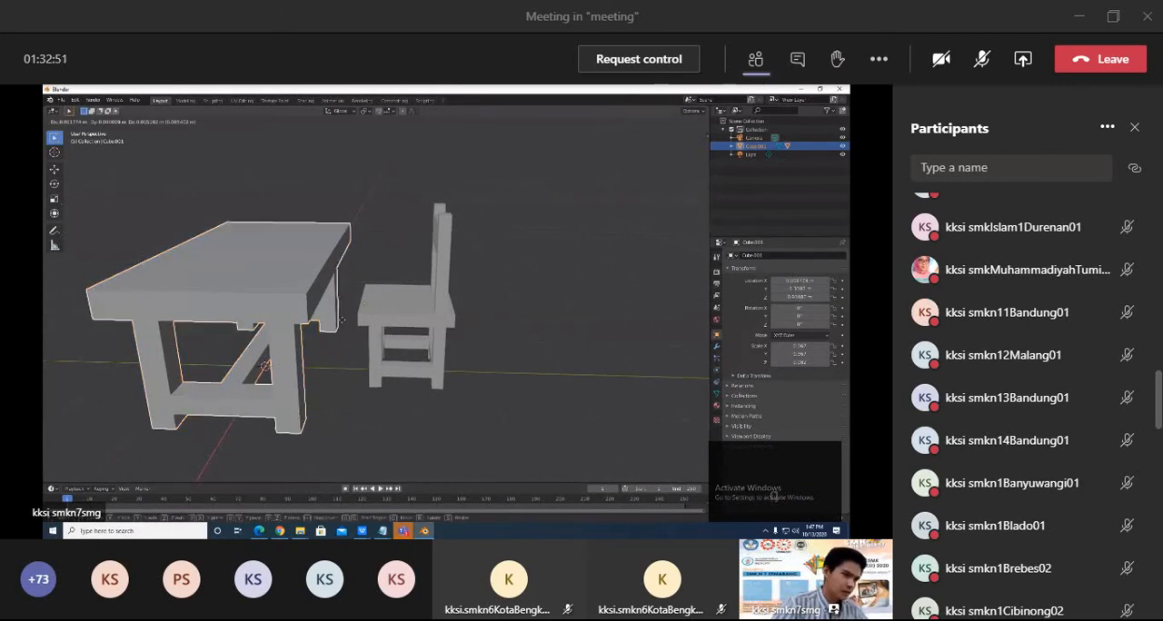
key(Escape)
Try moving the chair on its own, independently of its parent table.
click(420, 317)
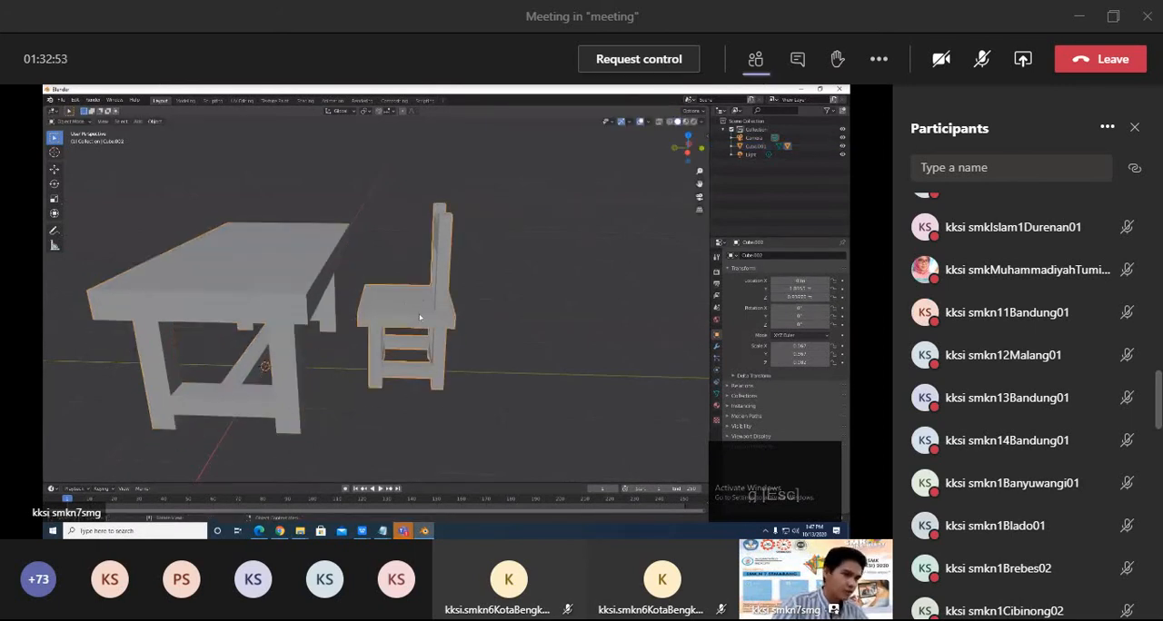
key(g)
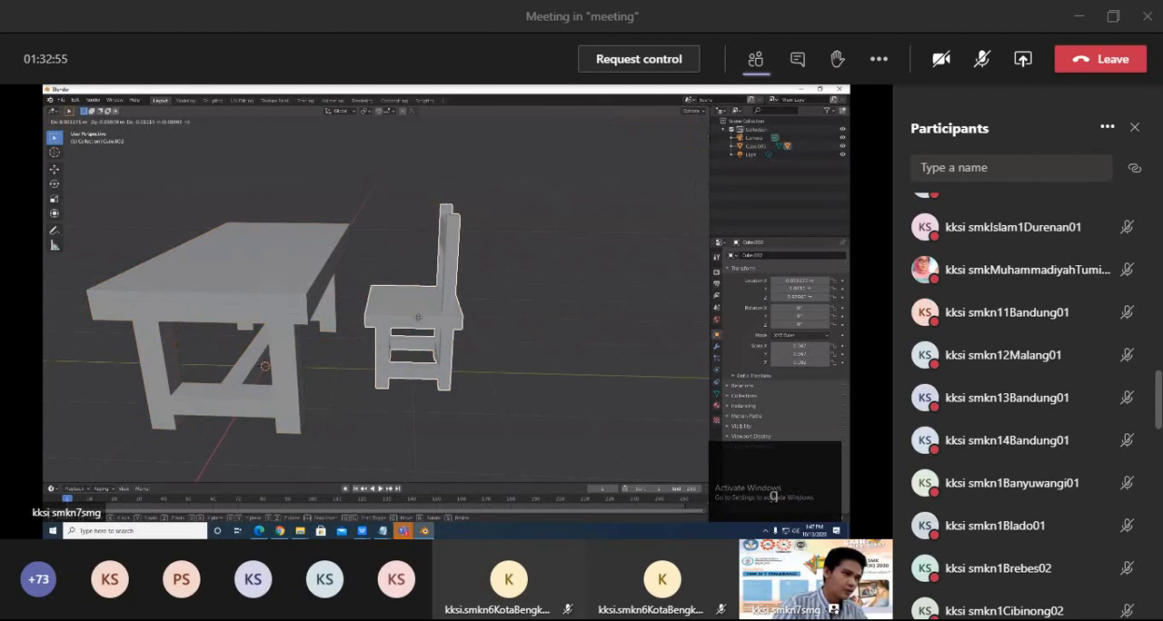
key(Escape)
click(283, 289)
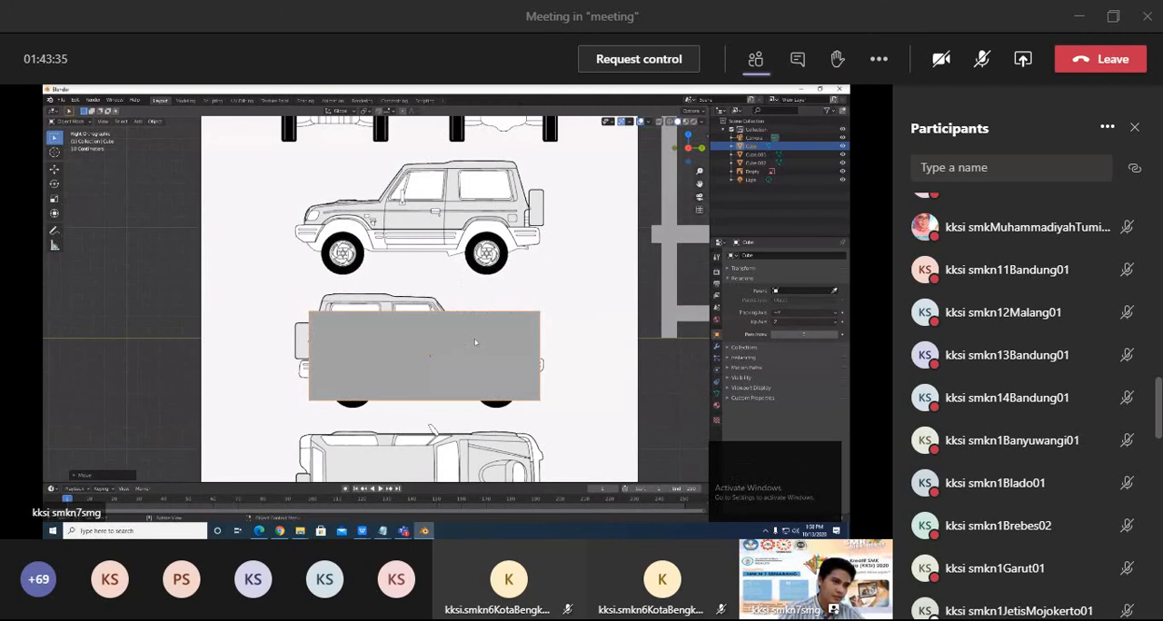
Move the cube up along Z over the lower side view of the car blueprint and switch to wireframe display.
shift+middle_drag(439, 320, 444, 348)
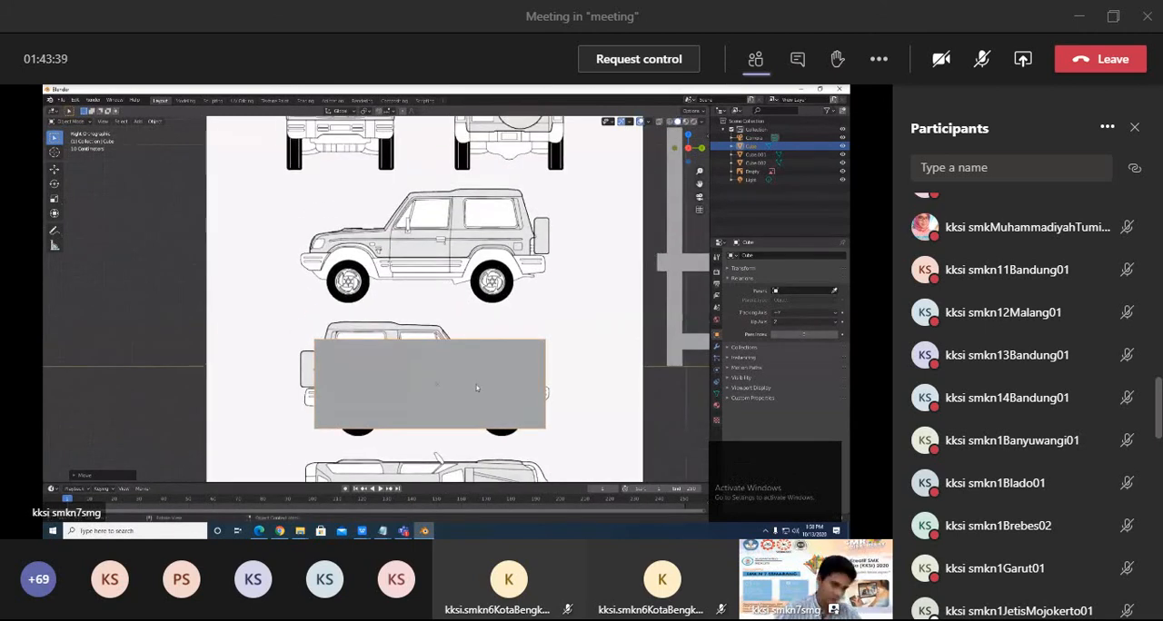
key(g)
key(z)
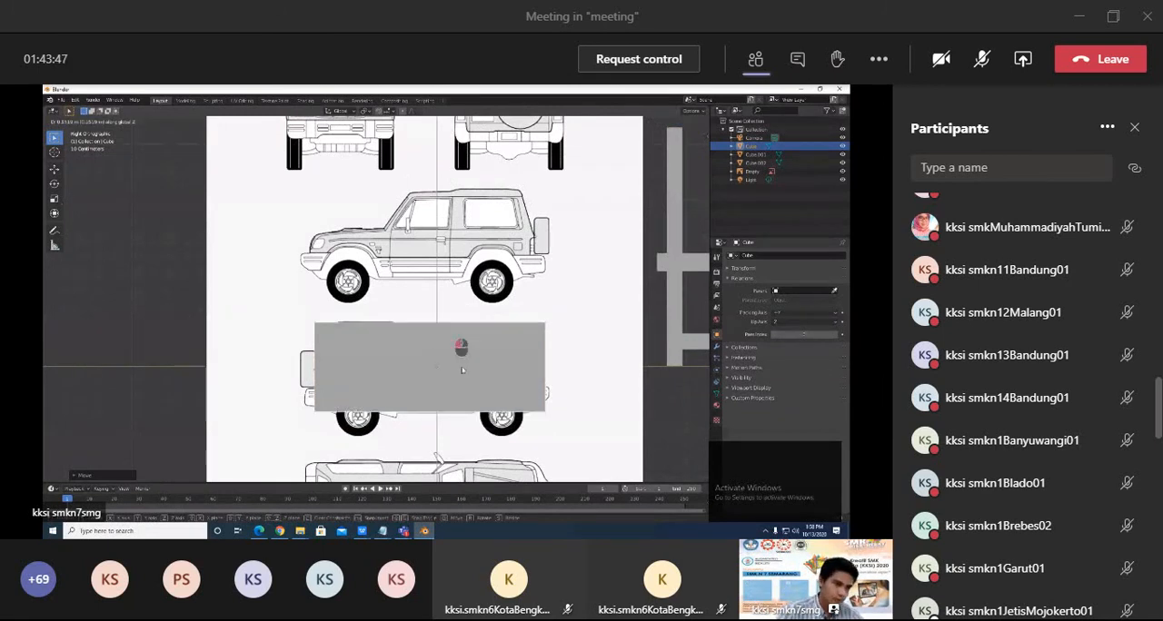
click(462, 371)
key(z)
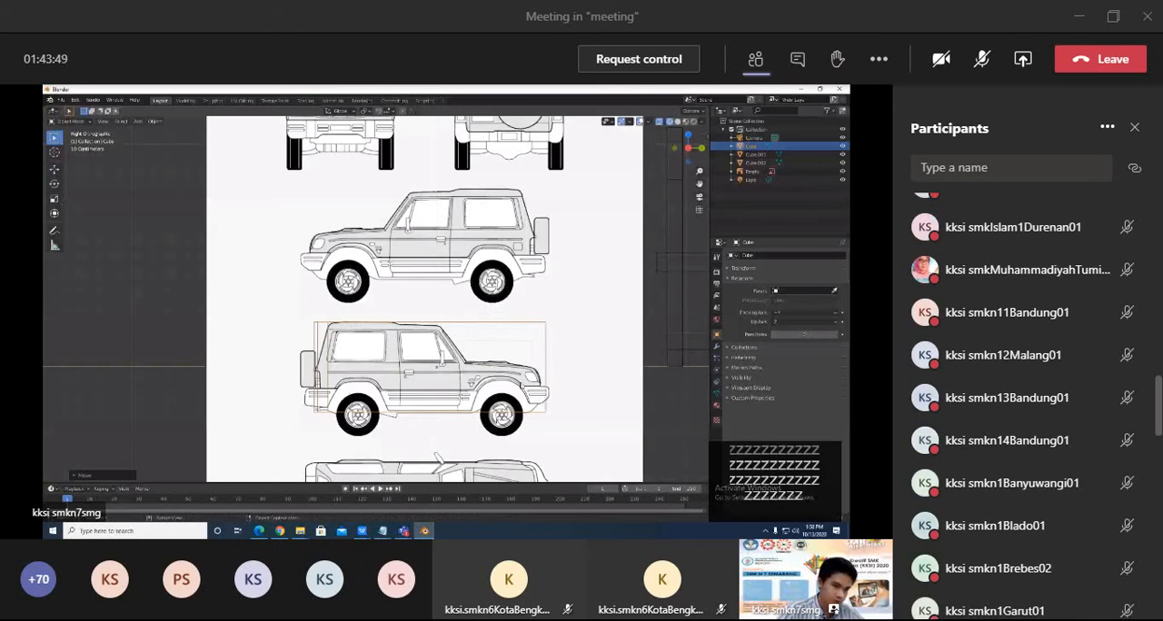